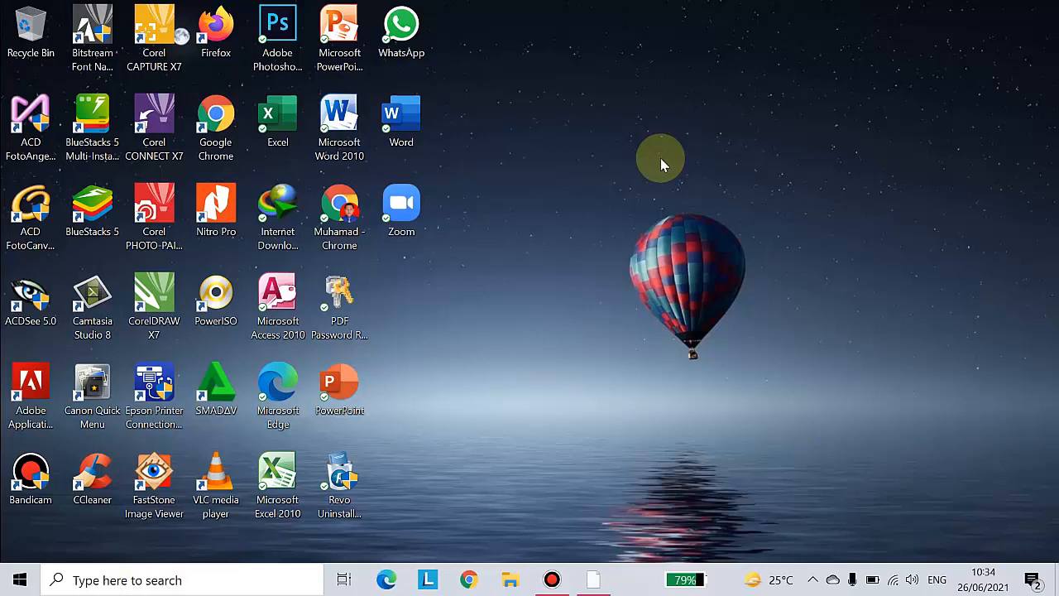
Open a blank document in Microsoft Word 2010, maximize its window and bring up the page setup margin settings.
double_click(343, 118)
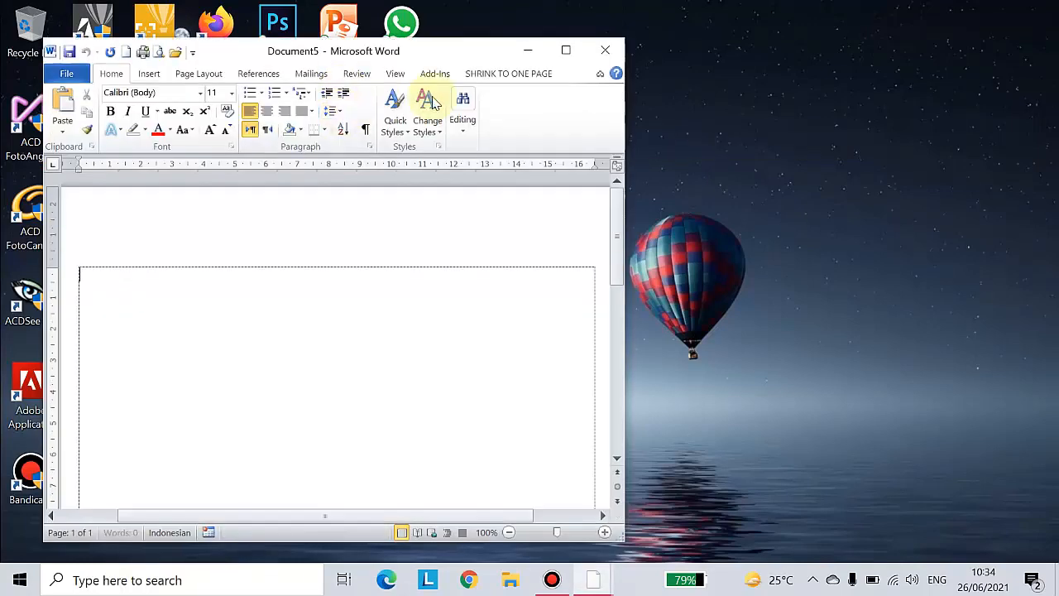
click(566, 50)
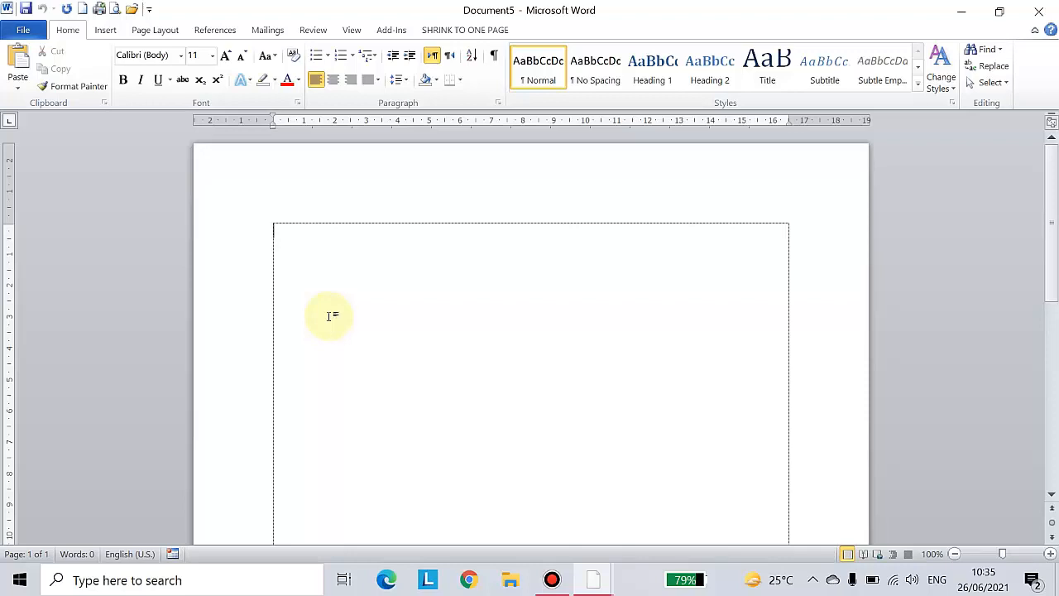
click(157, 31)
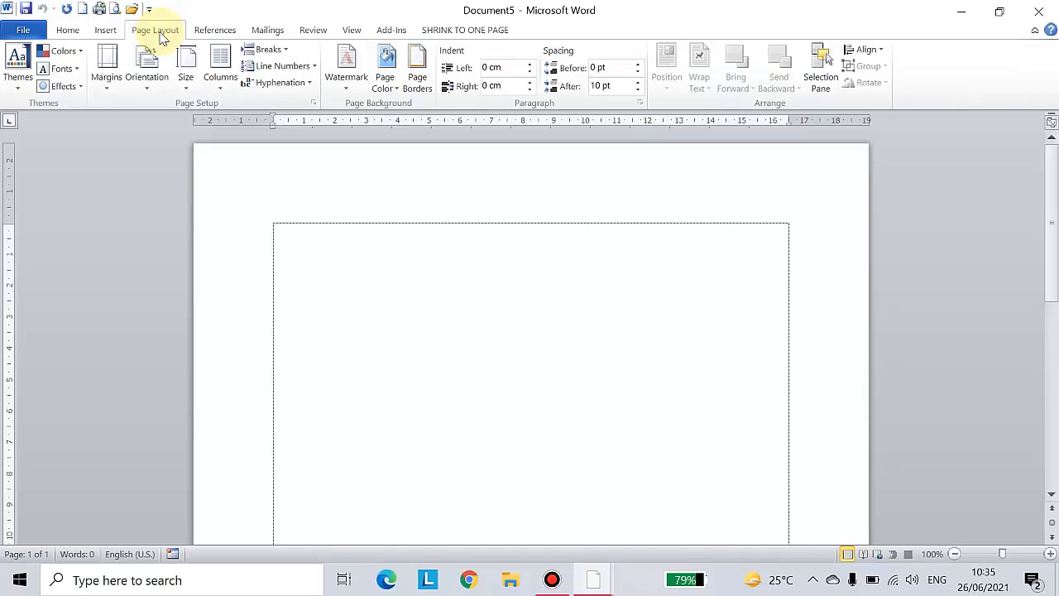
click(314, 104)
click(383, 104)
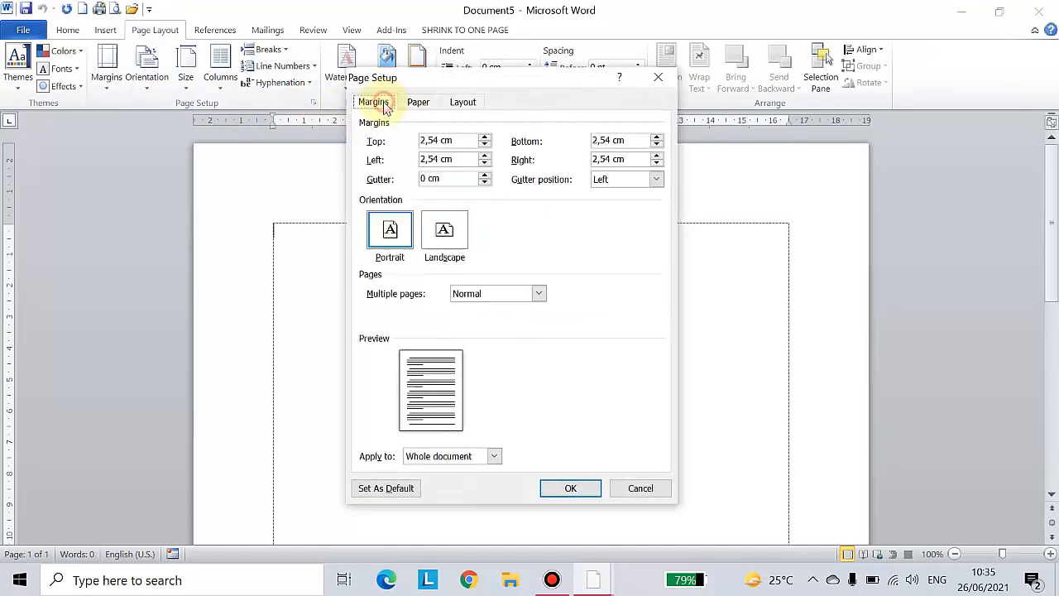
mouse_move(410, 83)
mouse_down()
mouse_move(574, 125)
mouse_move(409, 82)
mouse_up()
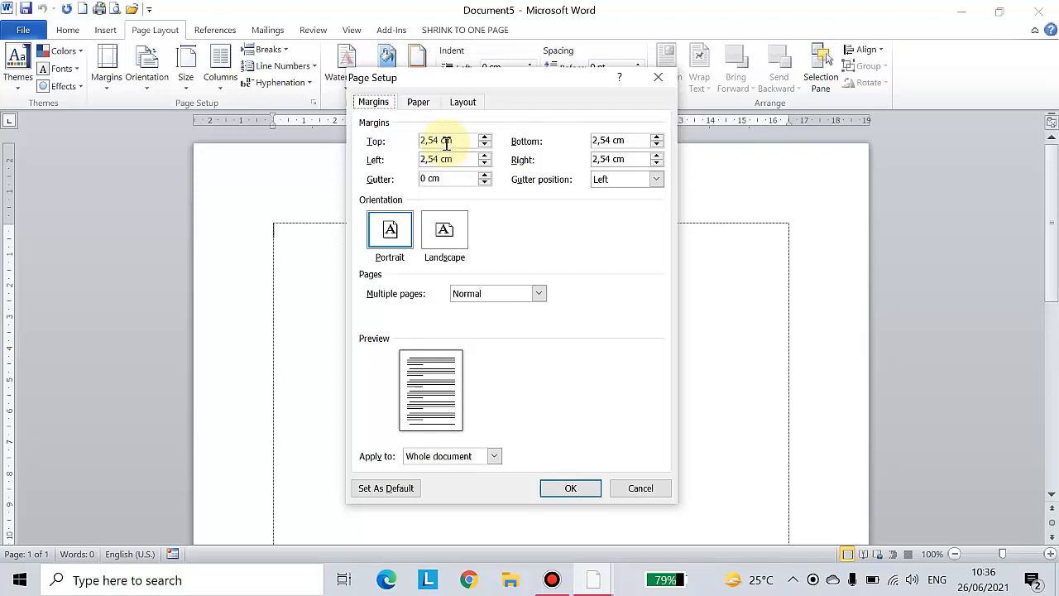
Set the page margins to 4 cm top, 4 cm left, 3 cm bottom and 3 cm right.
drag(455, 141, 374, 123)
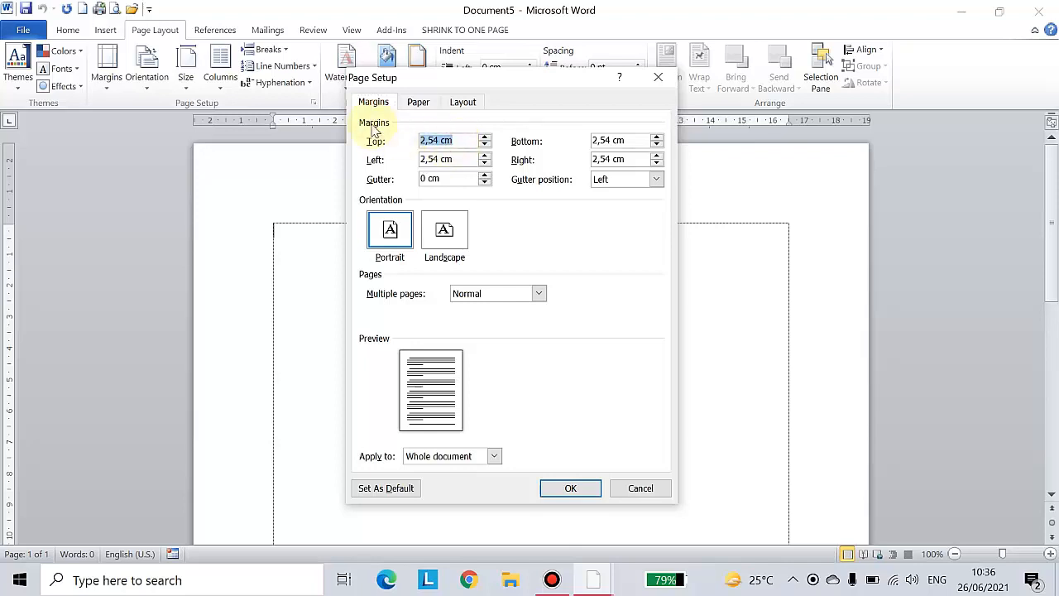
text(4)
drag(463, 161, 378, 142)
text(4)
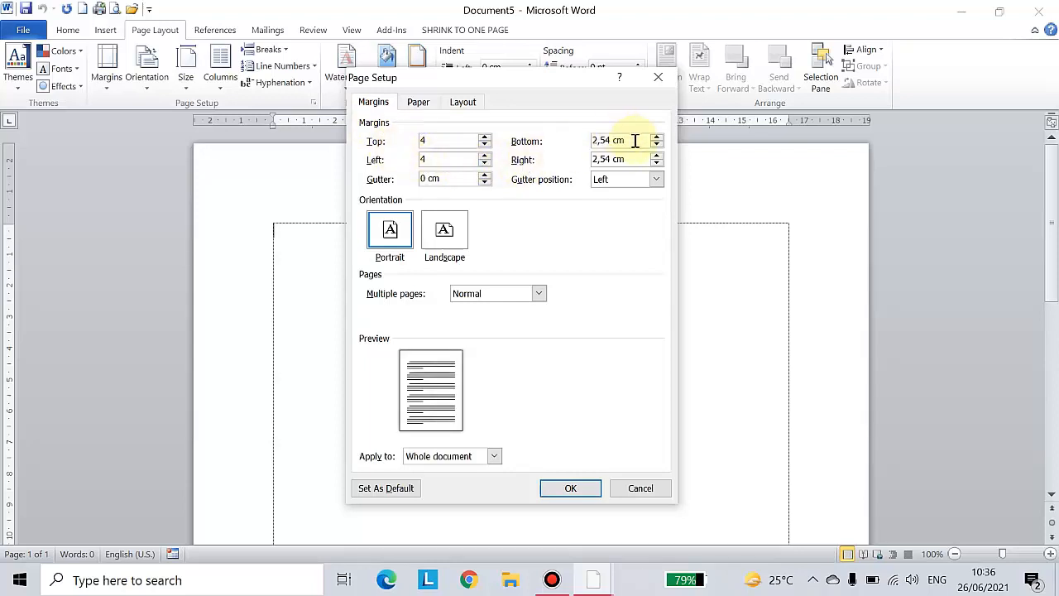
drag(634, 141, 595, 138)
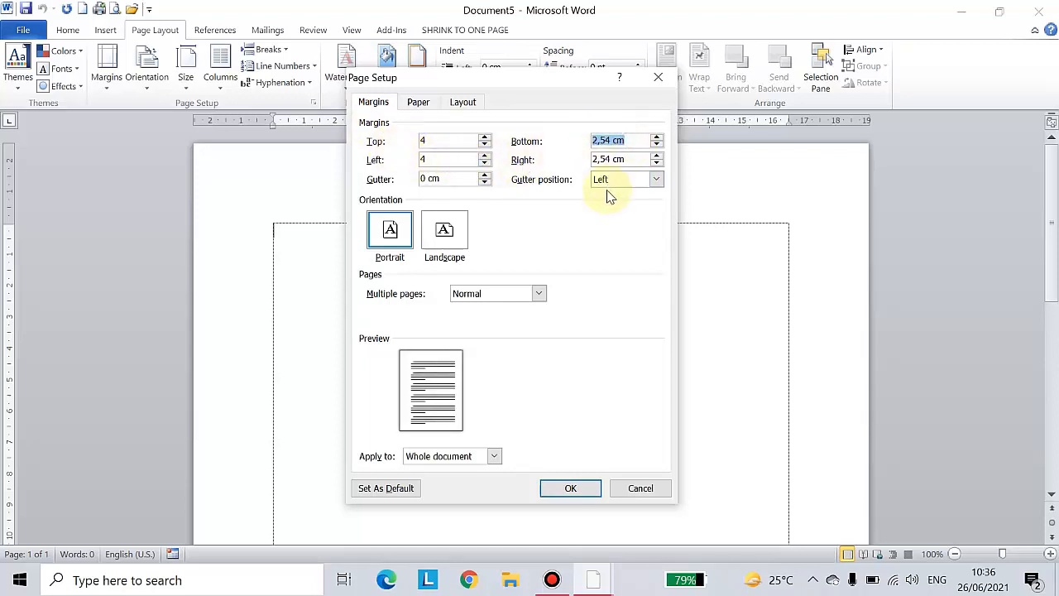
text(3)
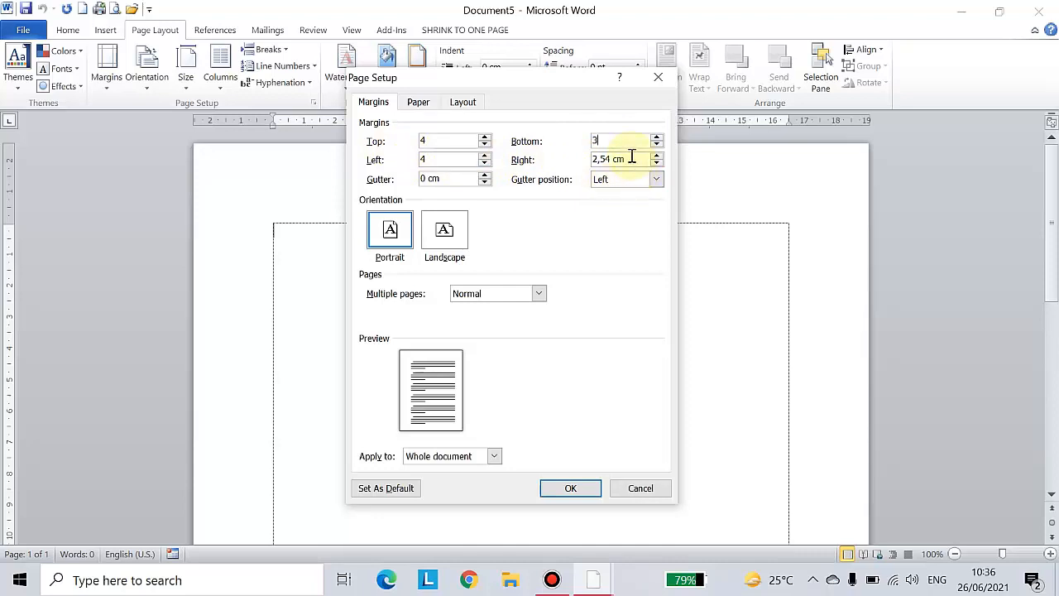
drag(632, 157, 592, 159)
text(3)
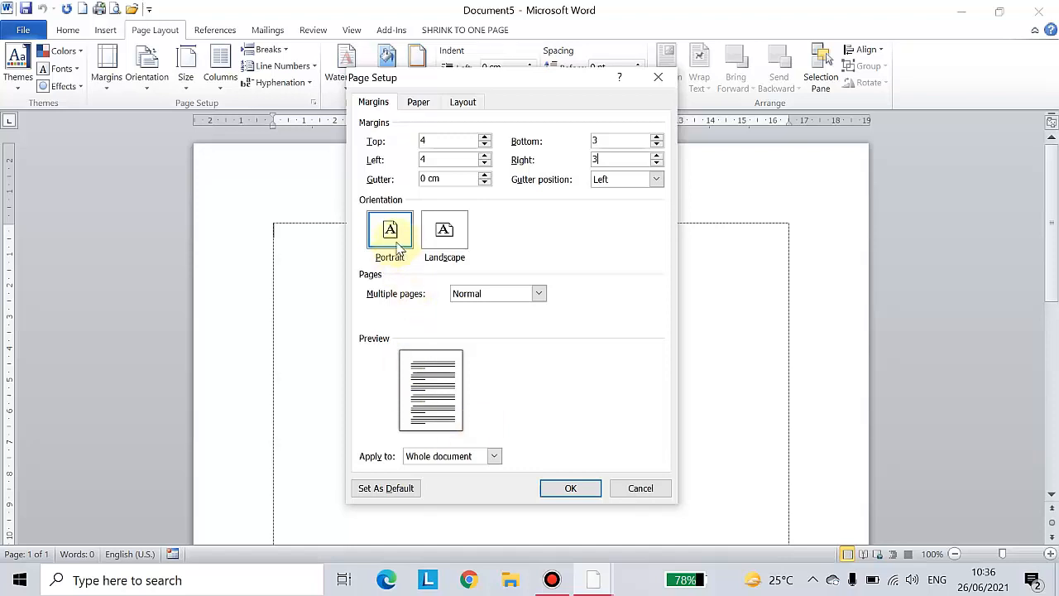
Try the landscape orientation for the page and restore portrait.
click(444, 229)
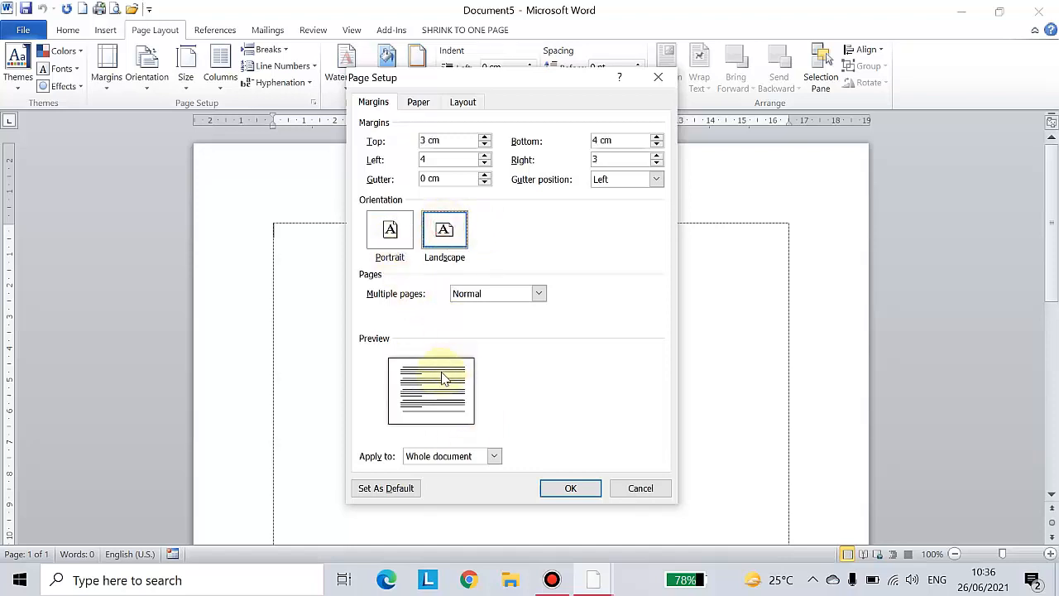
click(392, 235)
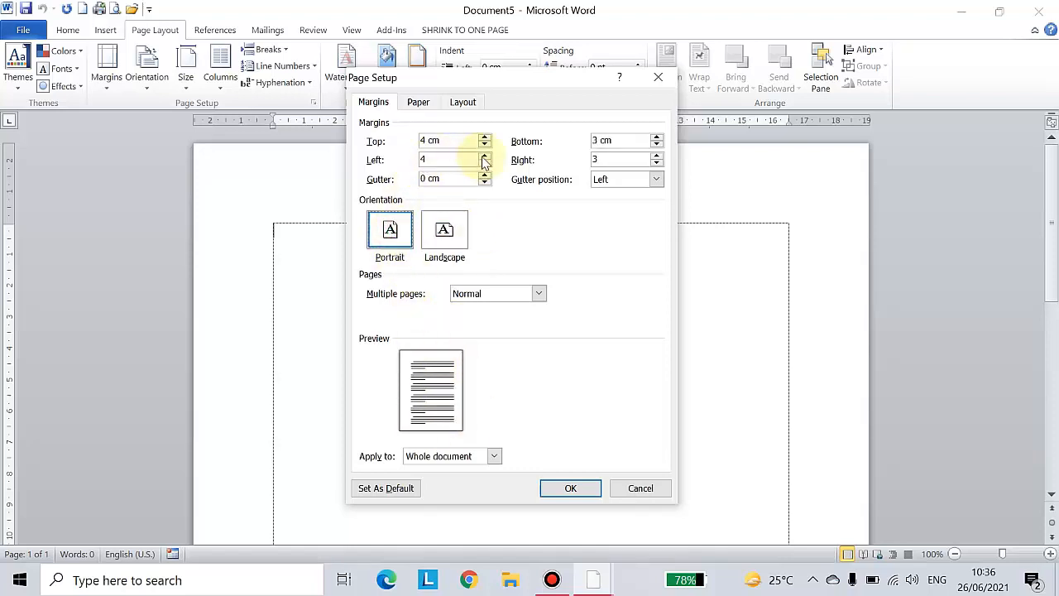
Change the paper size to A4 210 x 297 mm in the page setup.
click(418, 102)
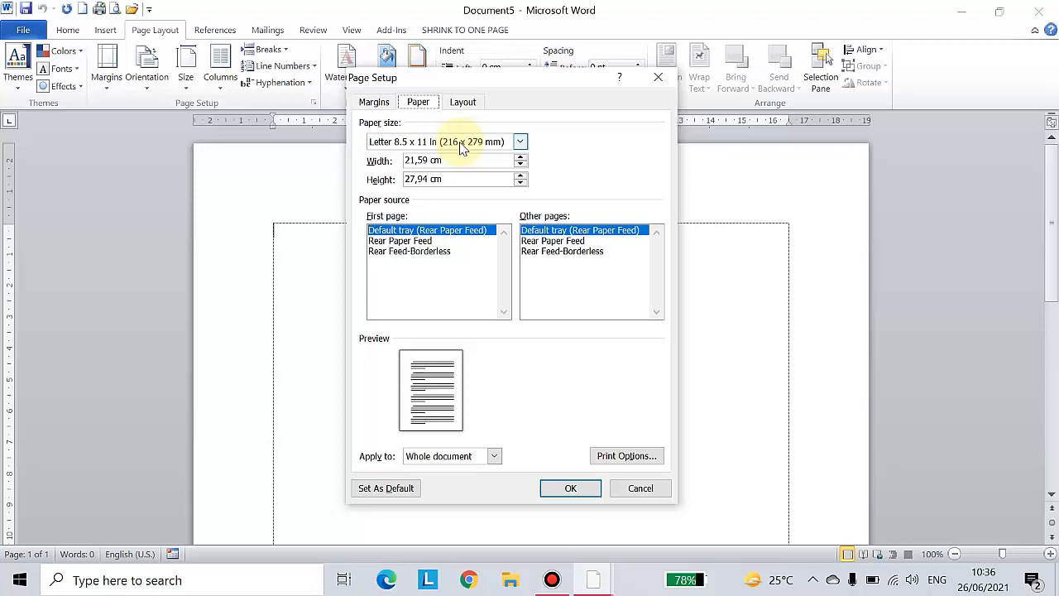
click(520, 142)
drag(521, 162, 521, 163)
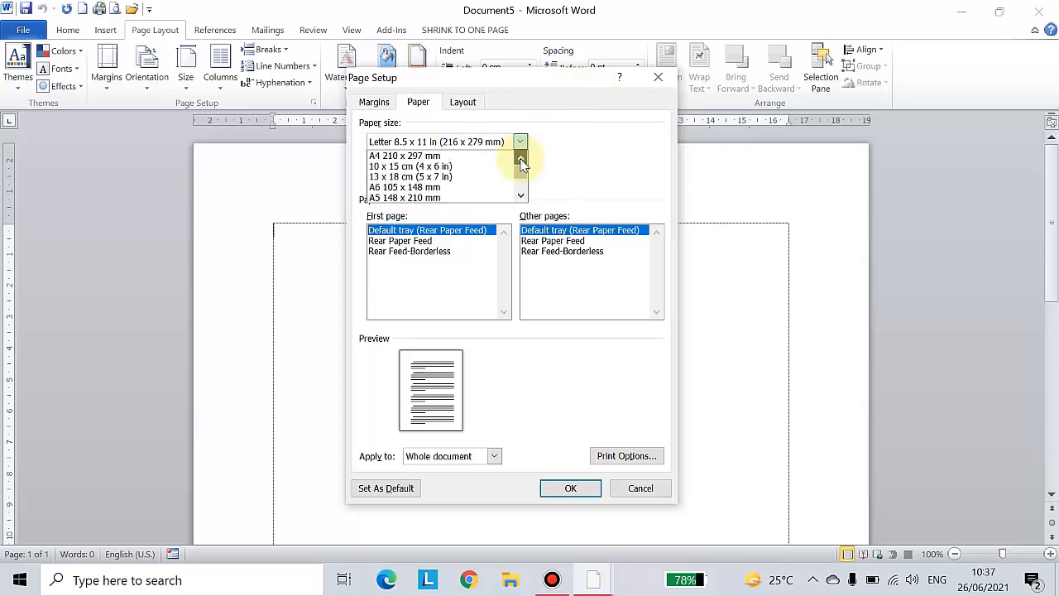
click(464, 157)
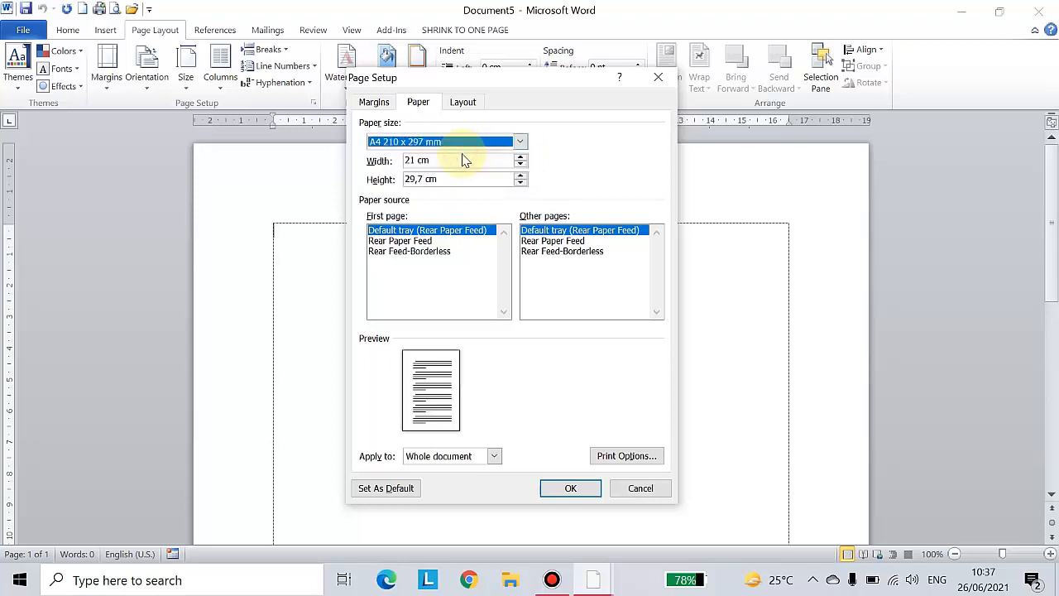
Try F4 as the paper size for the whole document.
click(520, 142)
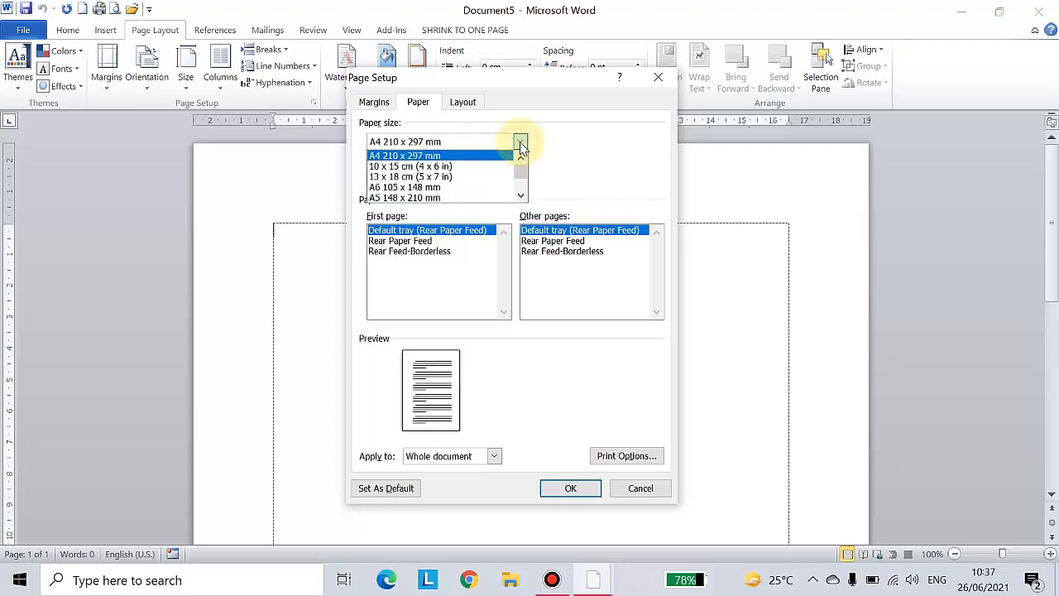
drag(522, 165, 521, 192)
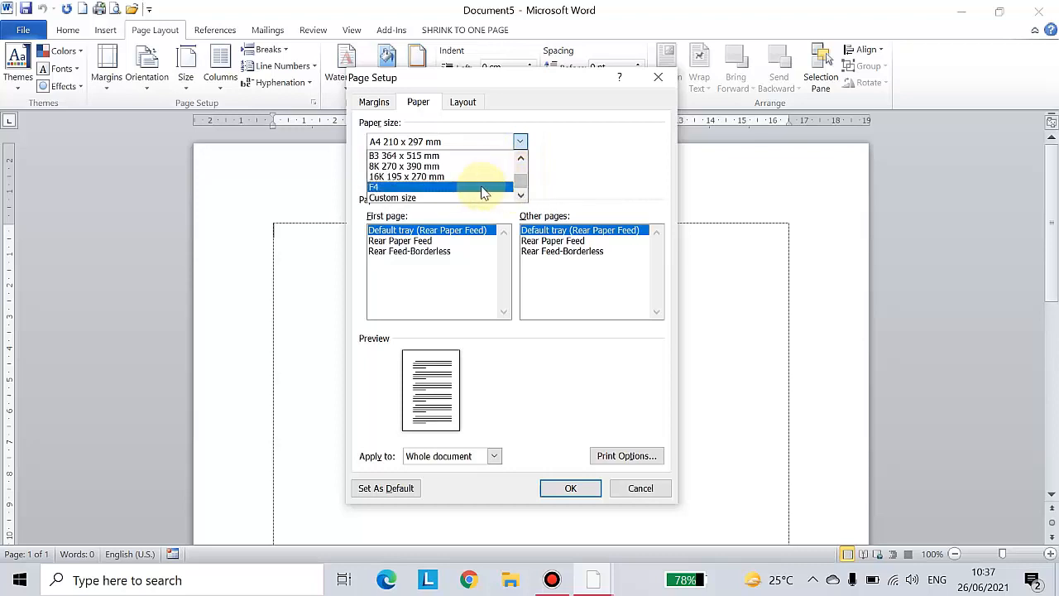
click(484, 190)
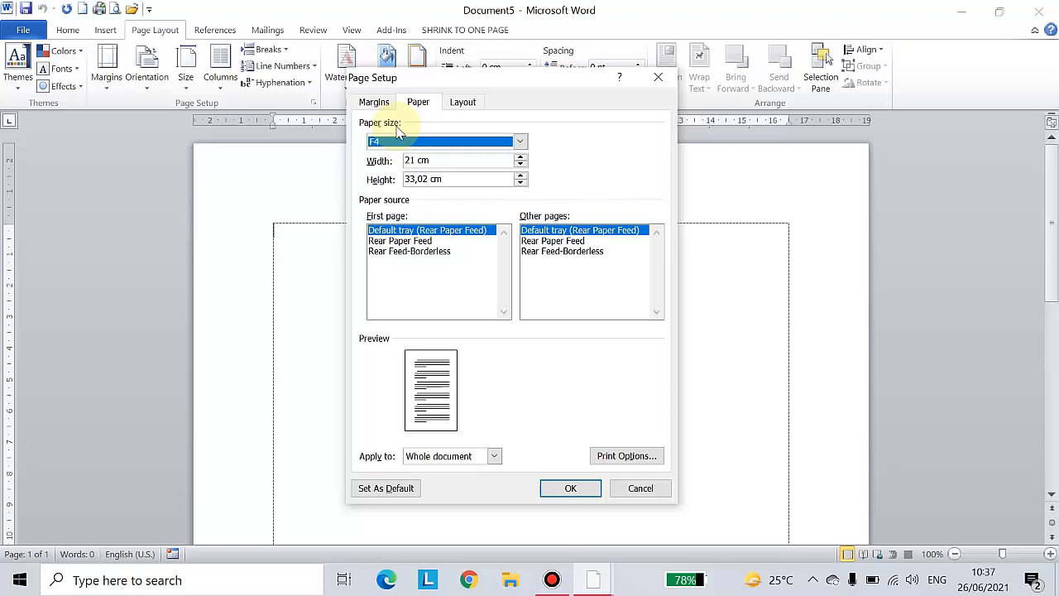
Try Legal 8.5 x 14 in (216 x 356mm) as the paper size.
click(519, 142)
click(520, 157)
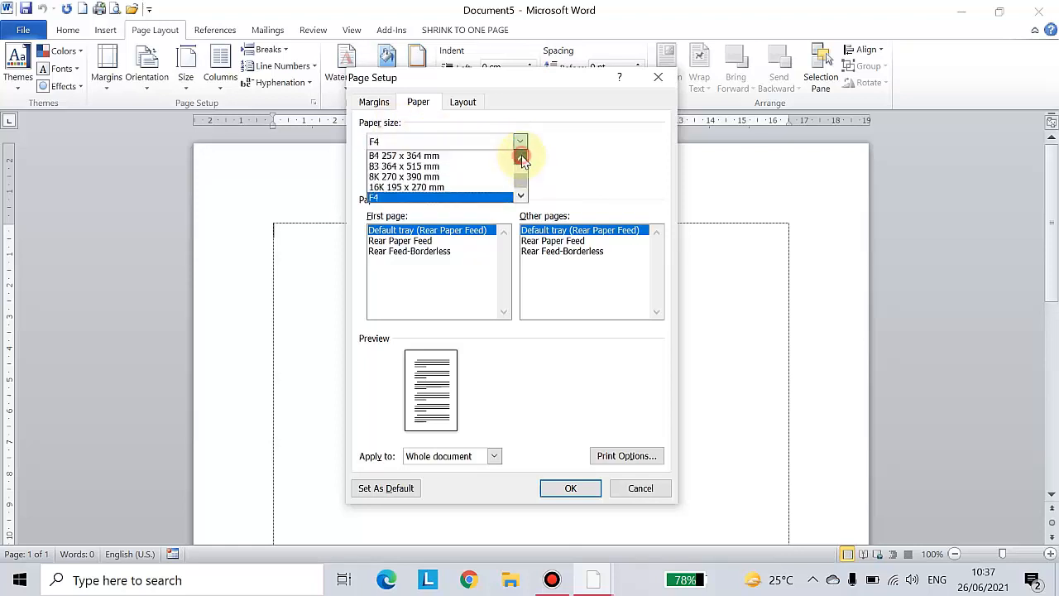
click(521, 157)
click(521, 157)
click(488, 167)
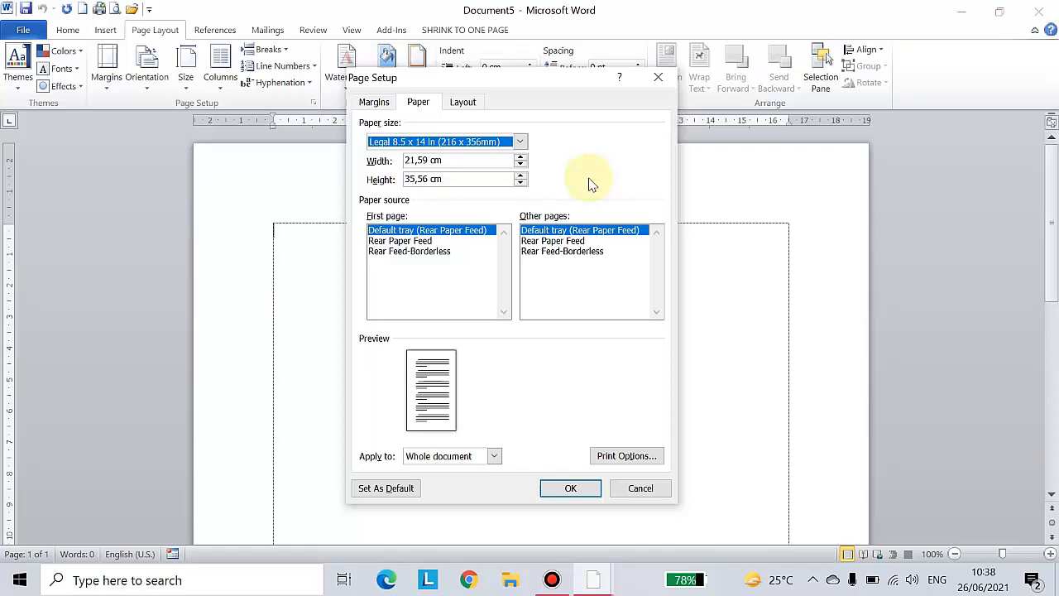
Return to the margin settings and set the bottom margin to 5 cm.
click(377, 106)
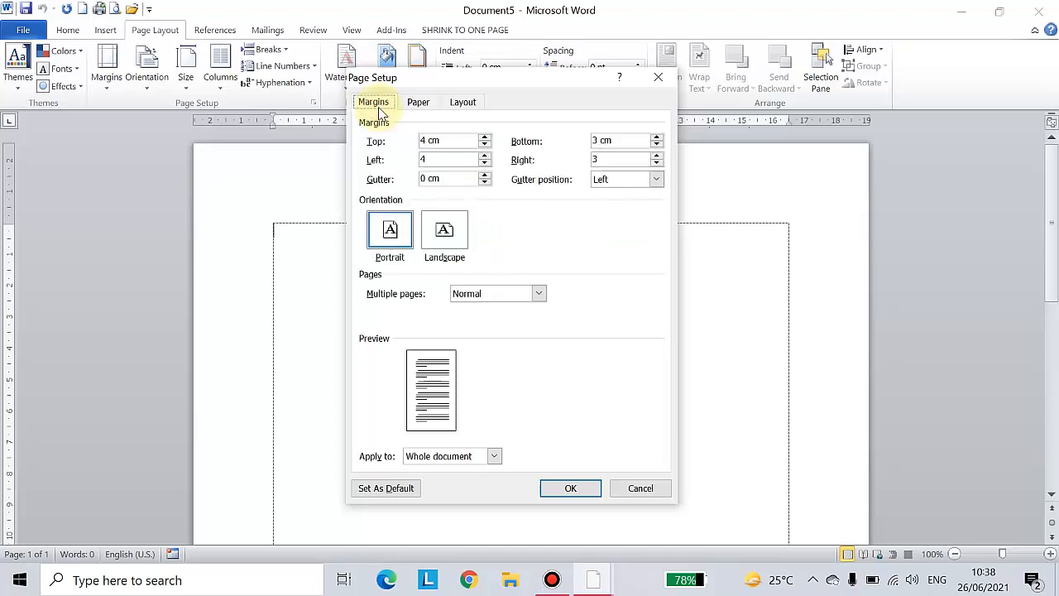
click(624, 141)
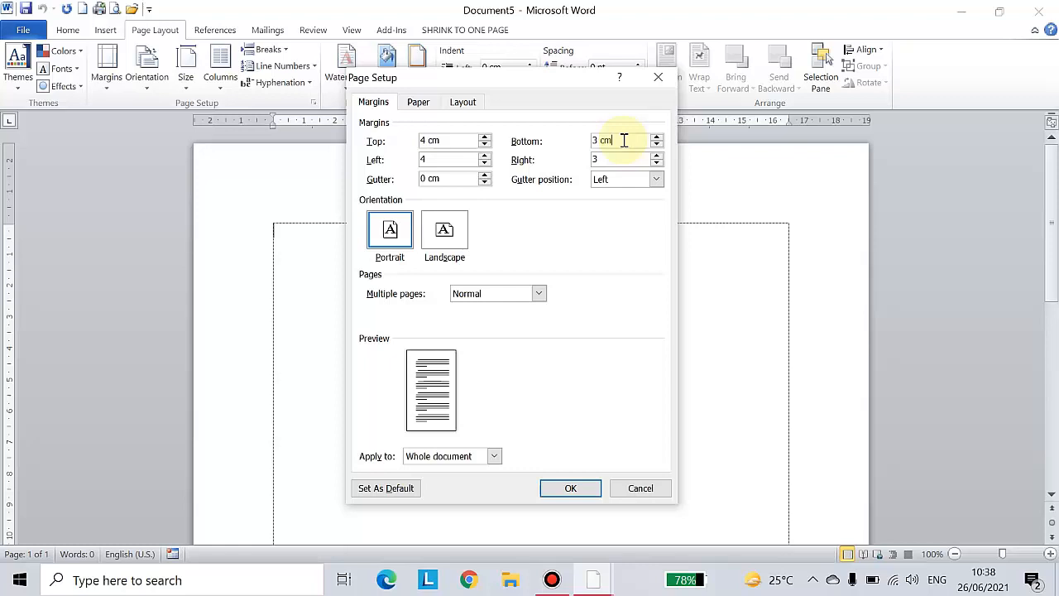
drag(626, 140, 576, 139)
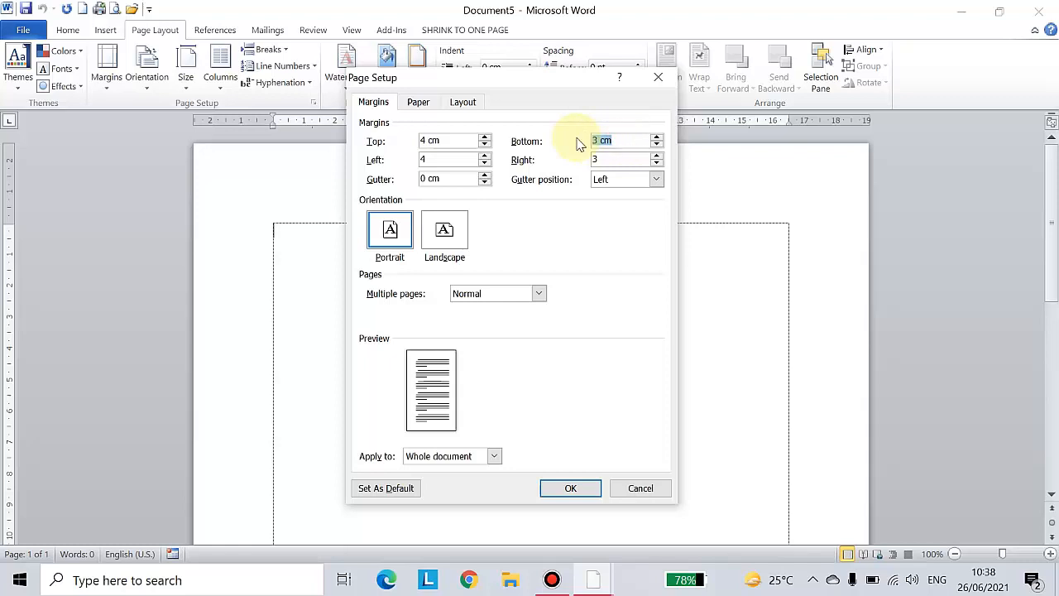
text(5)
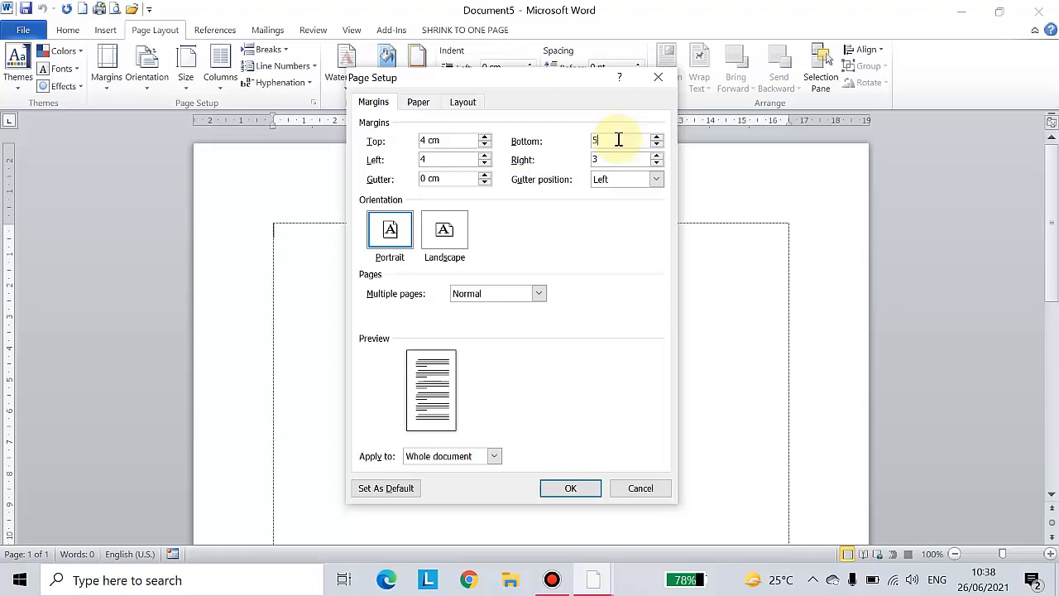
drag(612, 141, 567, 147)
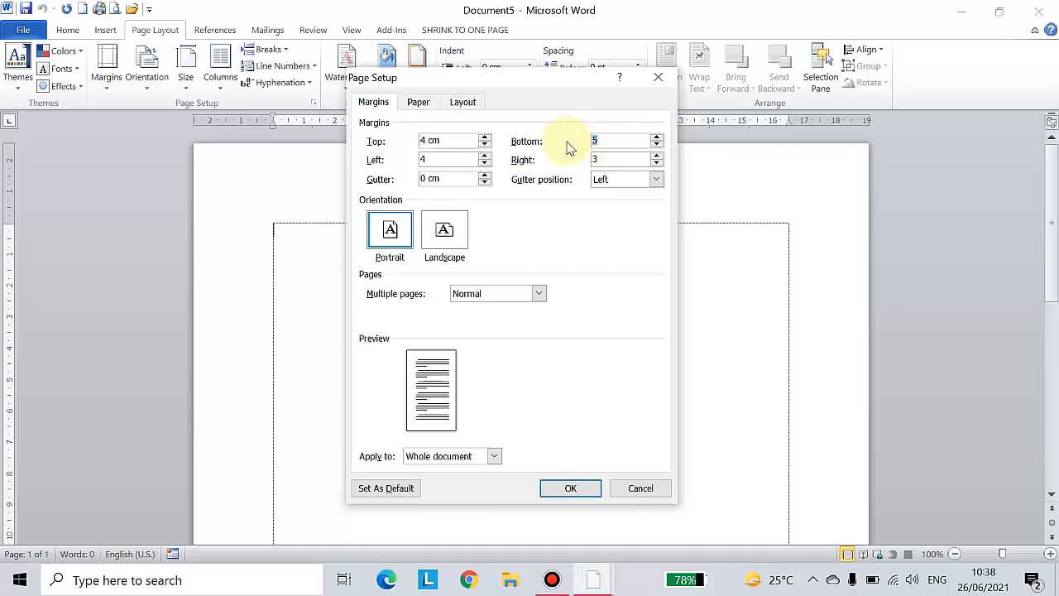
Choose A4 210 x 297 mm as the paper size and apply the page setup to the whole document.
click(417, 103)
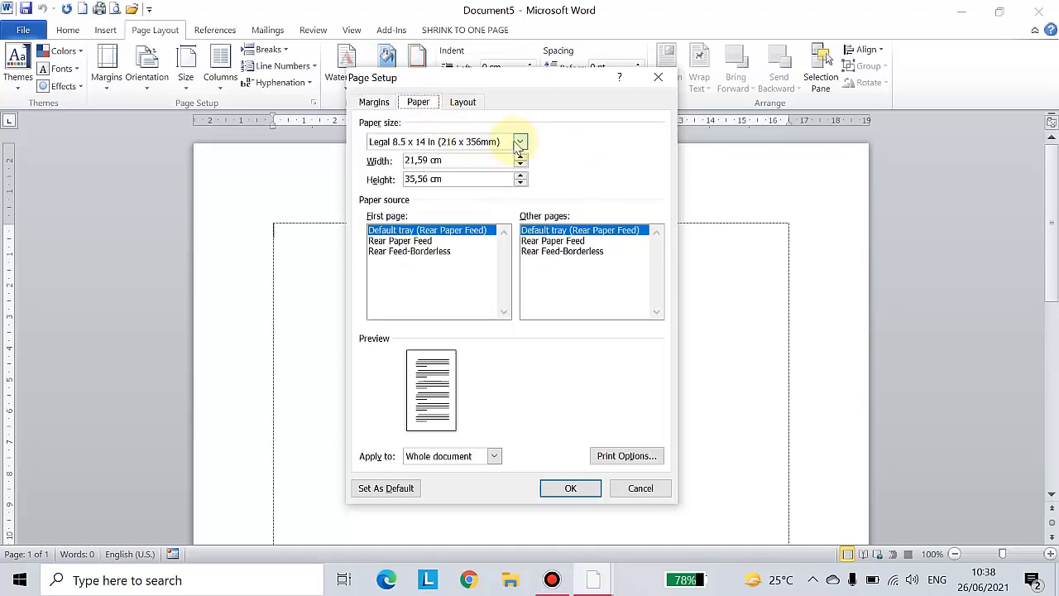
click(519, 142)
scroll(519, 165, up, 5)
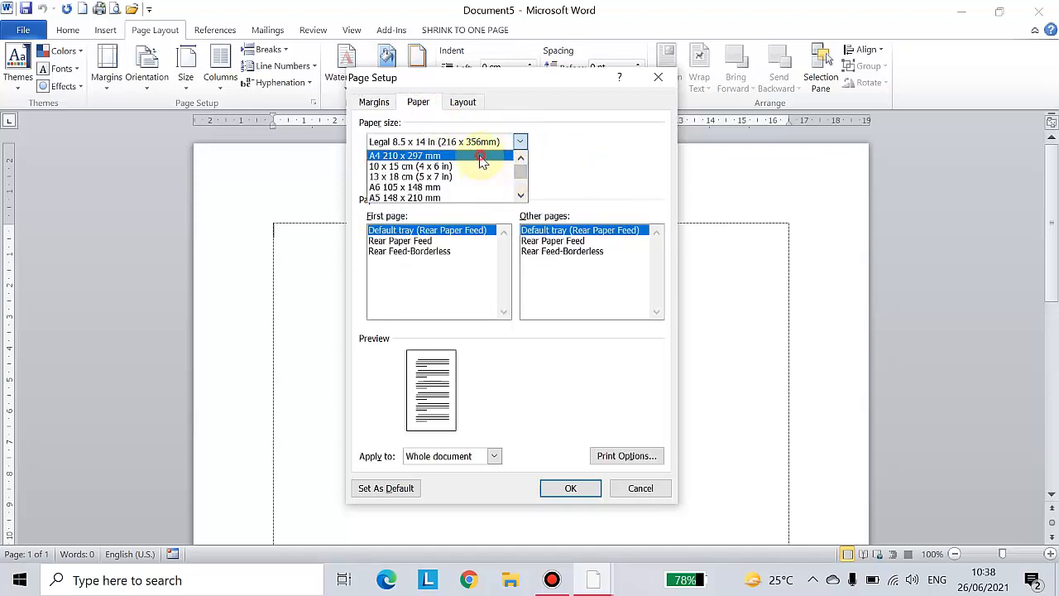
click(480, 159)
click(564, 488)
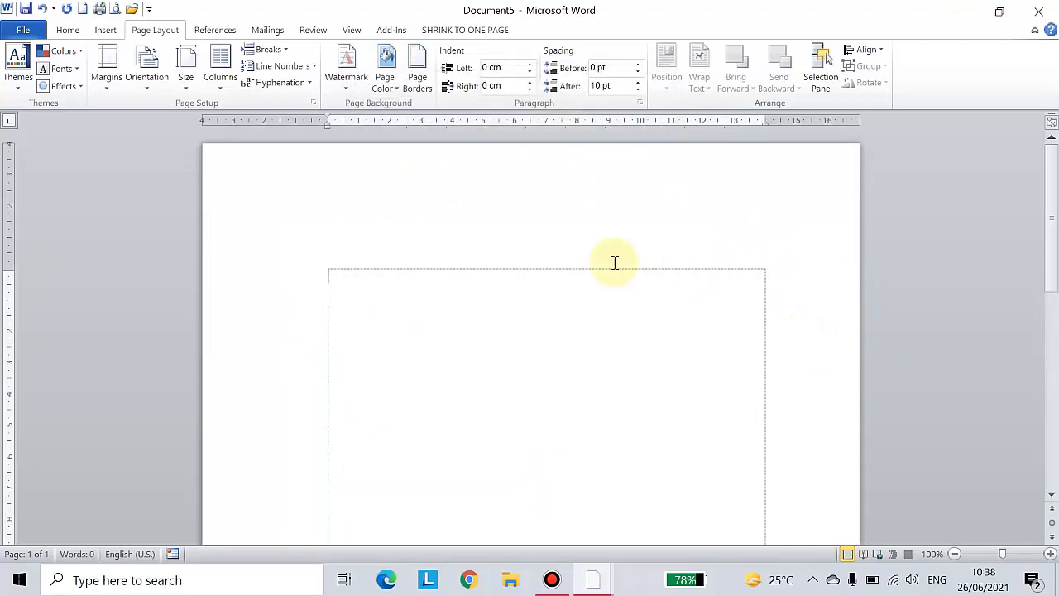
Look over the page with its new margins, undo the page setup change and redo it.
scroll(305, 368, down, 5)
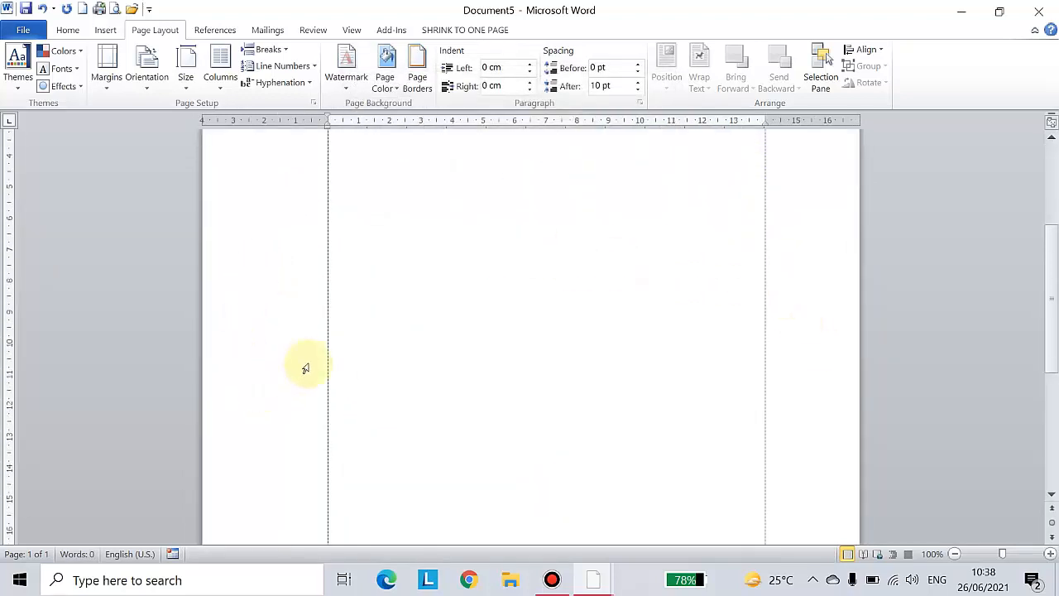
scroll(418, 410, up, 5)
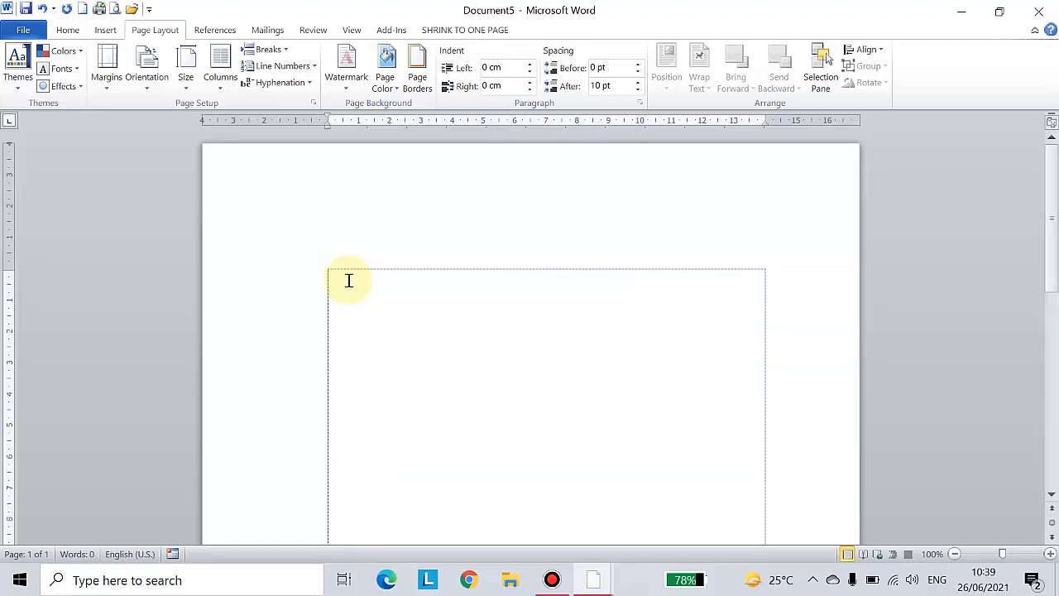
key(ctrl+z)
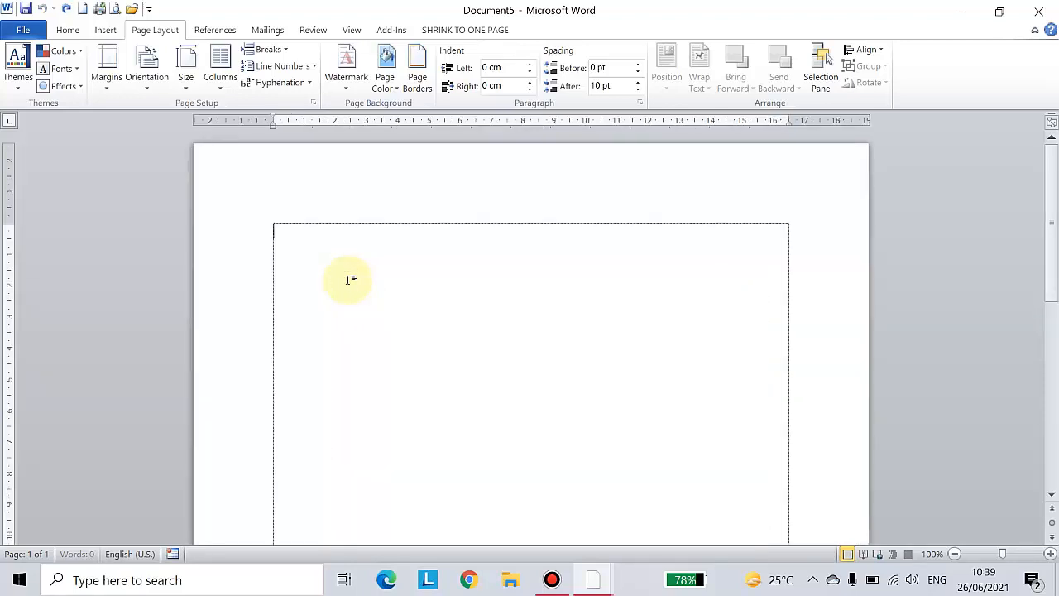
key(ctrl+y)
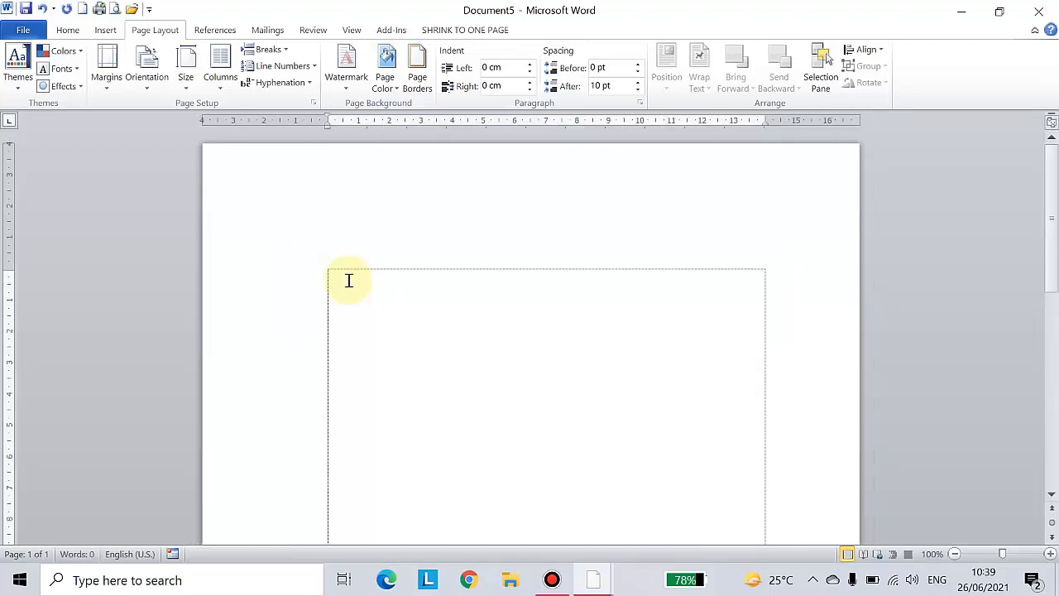
Show the text formatting commands and switch to the Document2 window containing the sample paragraph.
click(68, 30)
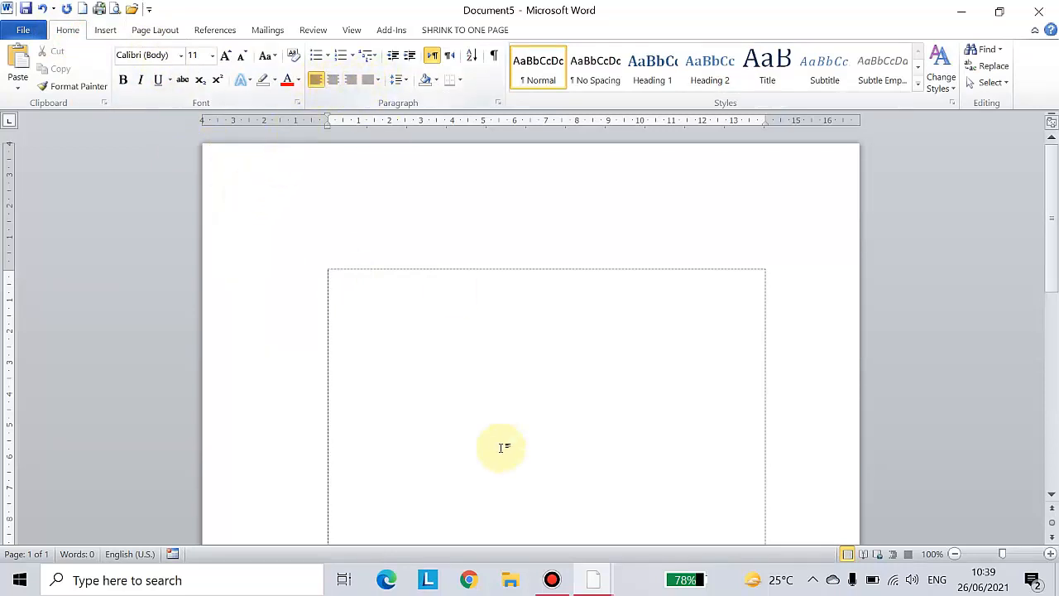
click(598, 581)
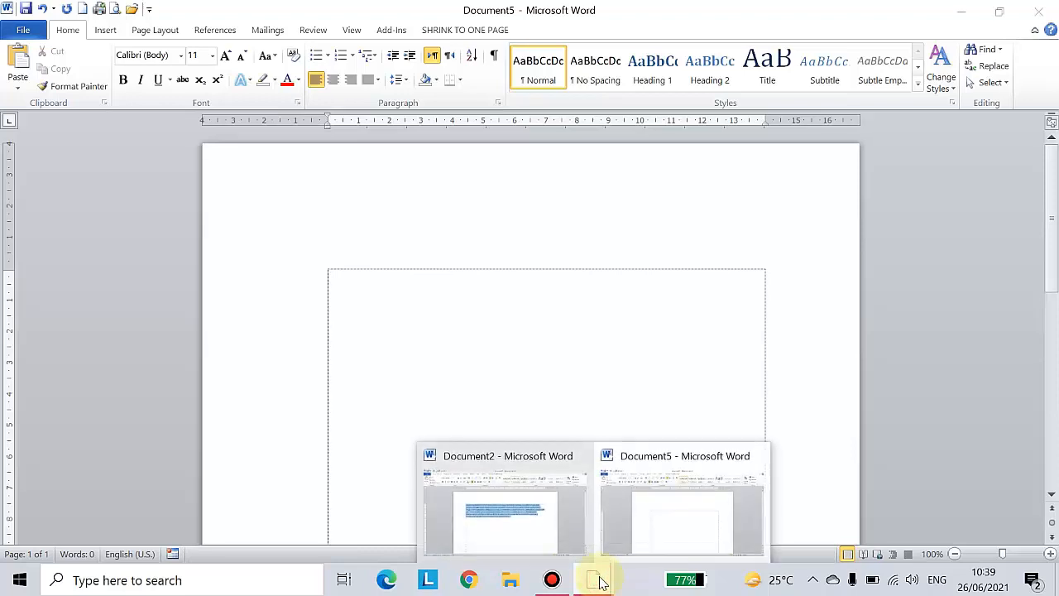
click(541, 533)
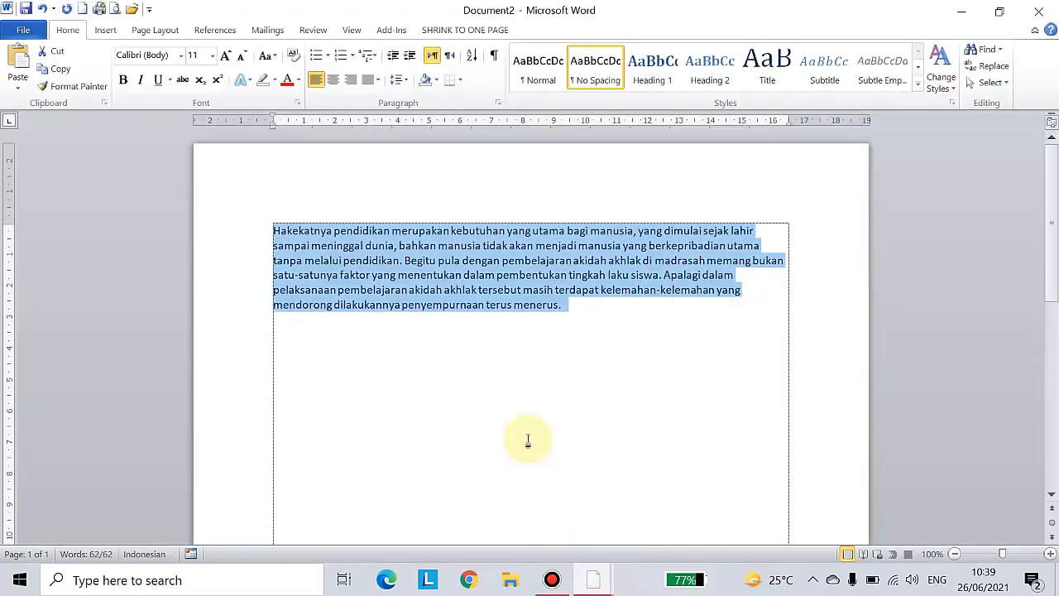
Justify the whole sample paragraph between the two margins.
click(433, 305)
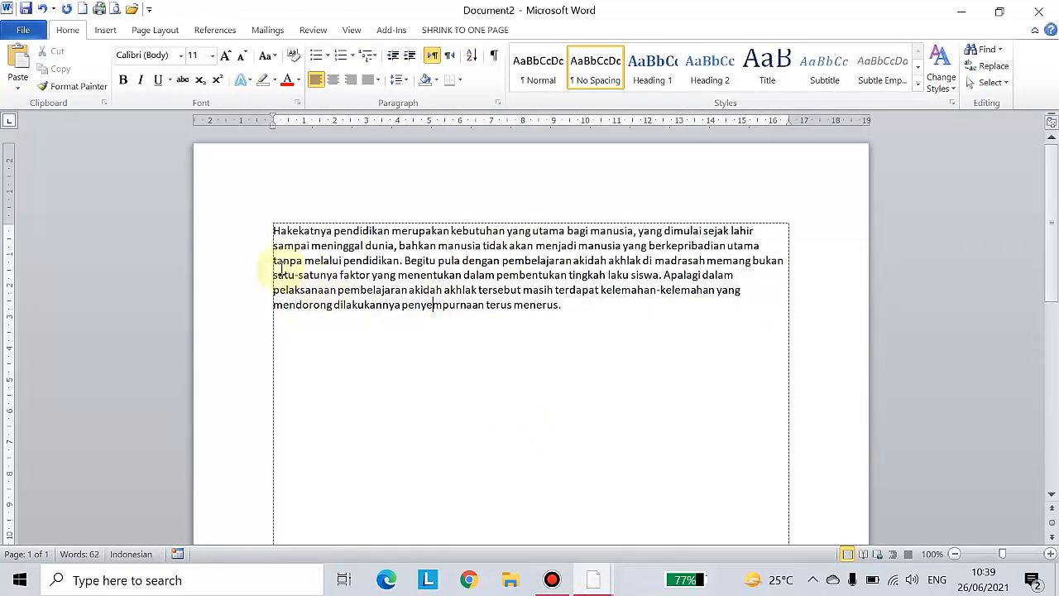
drag(272, 231, 561, 352)
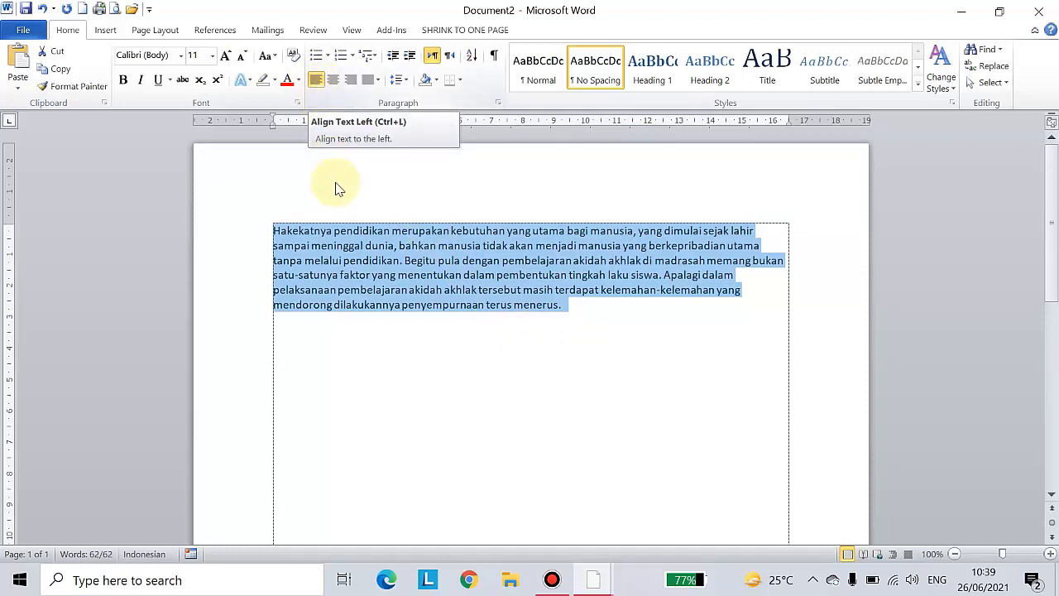
click(302, 329)
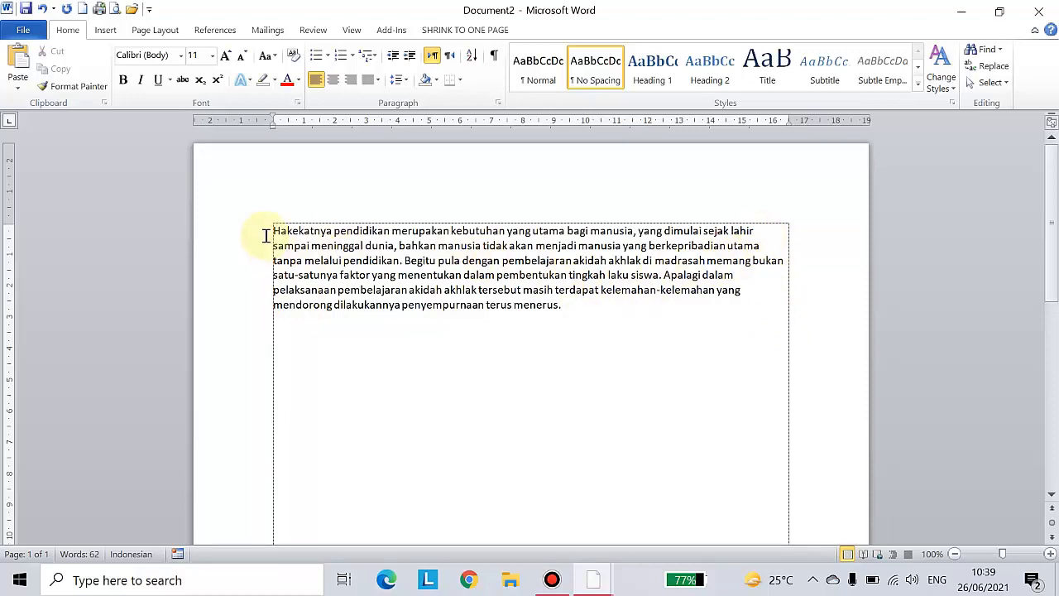
drag(273, 230, 604, 307)
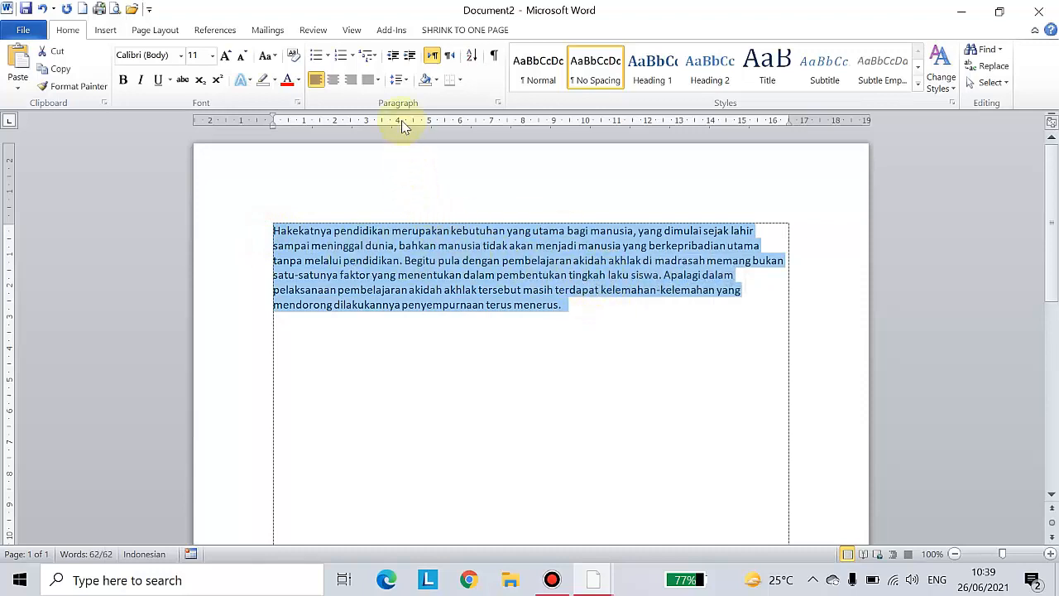
click(378, 80)
click(376, 98)
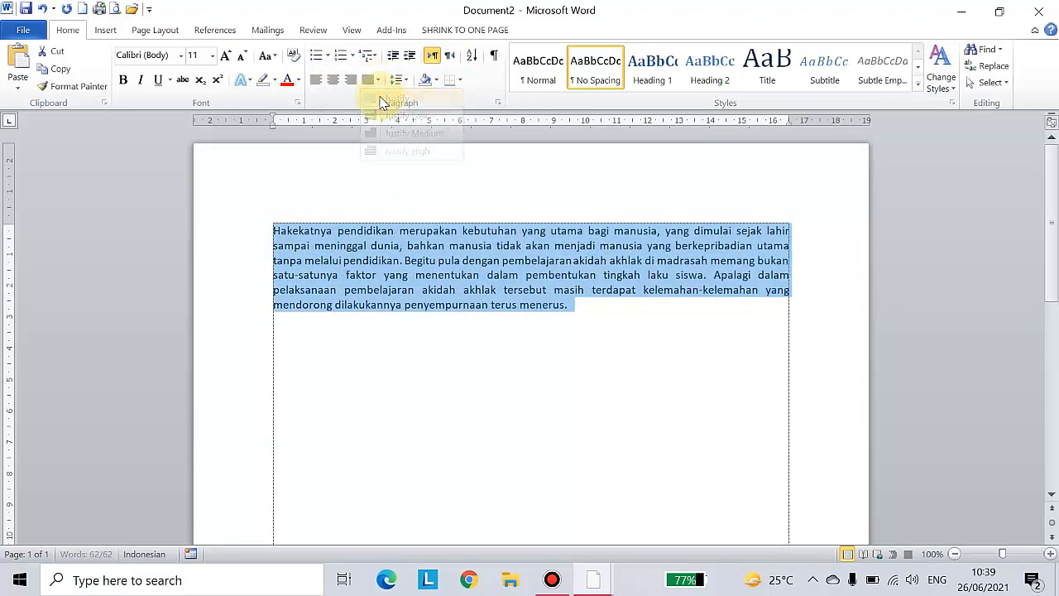
click(633, 315)
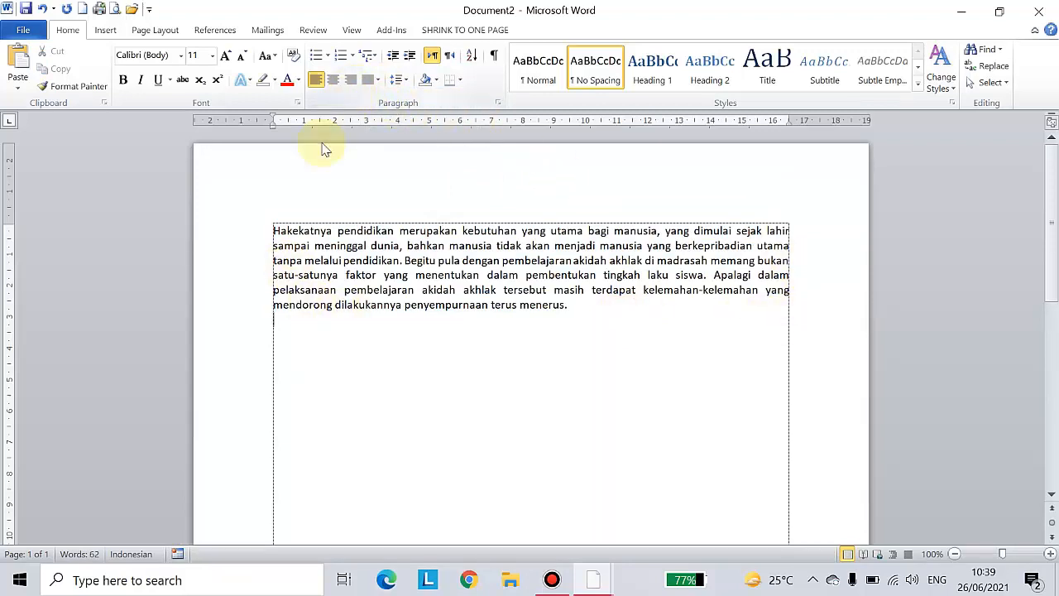
Centre the sample paragraph, and follow that by aligning it to the right margin.
drag(274, 230, 579, 302)
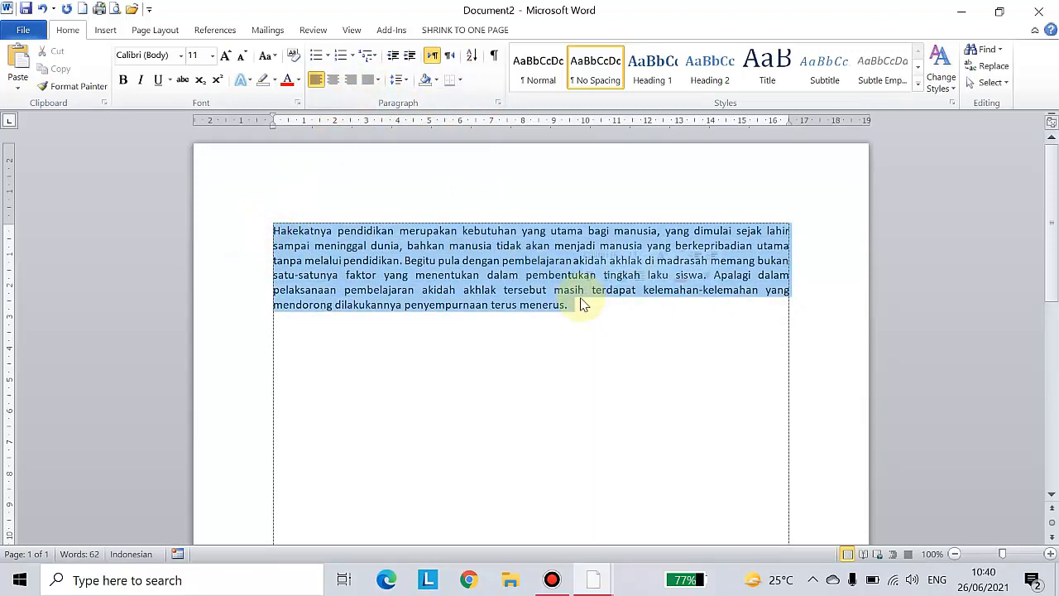
click(334, 81)
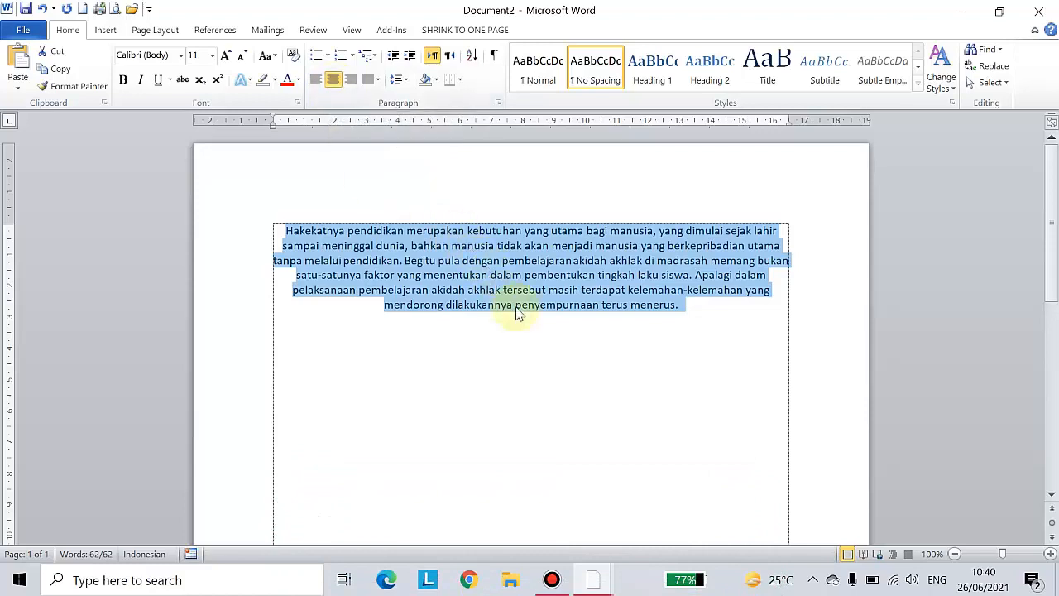
click(351, 81)
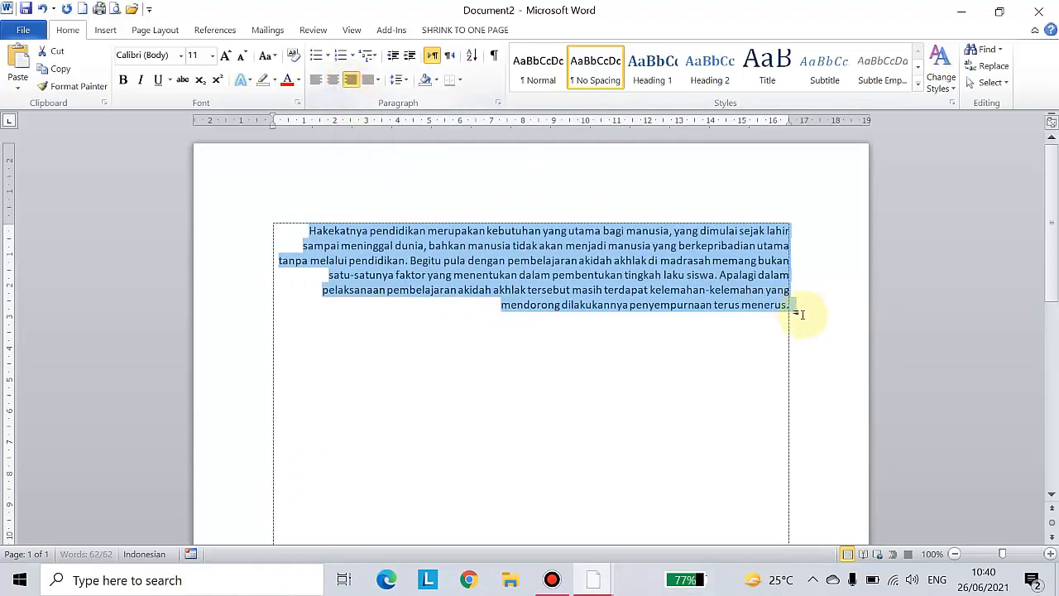
click(777, 330)
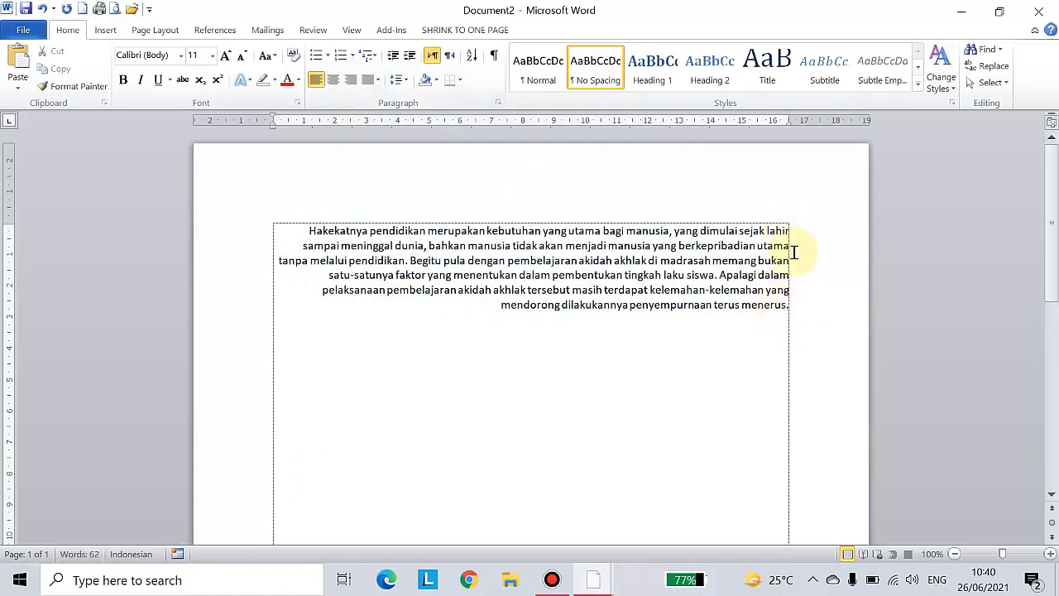
Run the paragraph through left, centre and right alignment and finish with it justified.
drag(305, 231, 269, 190)
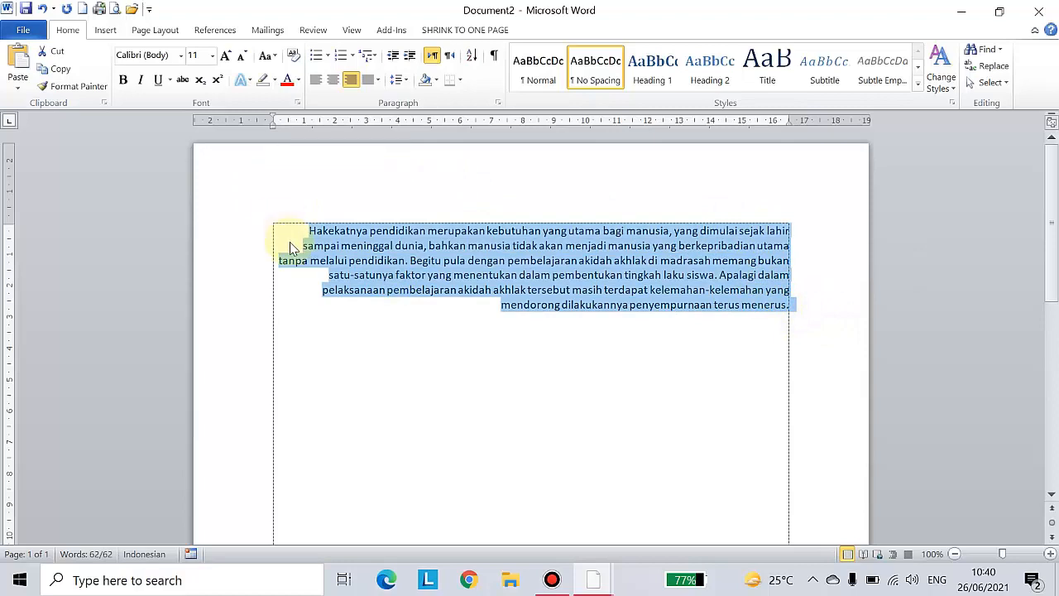
click(317, 83)
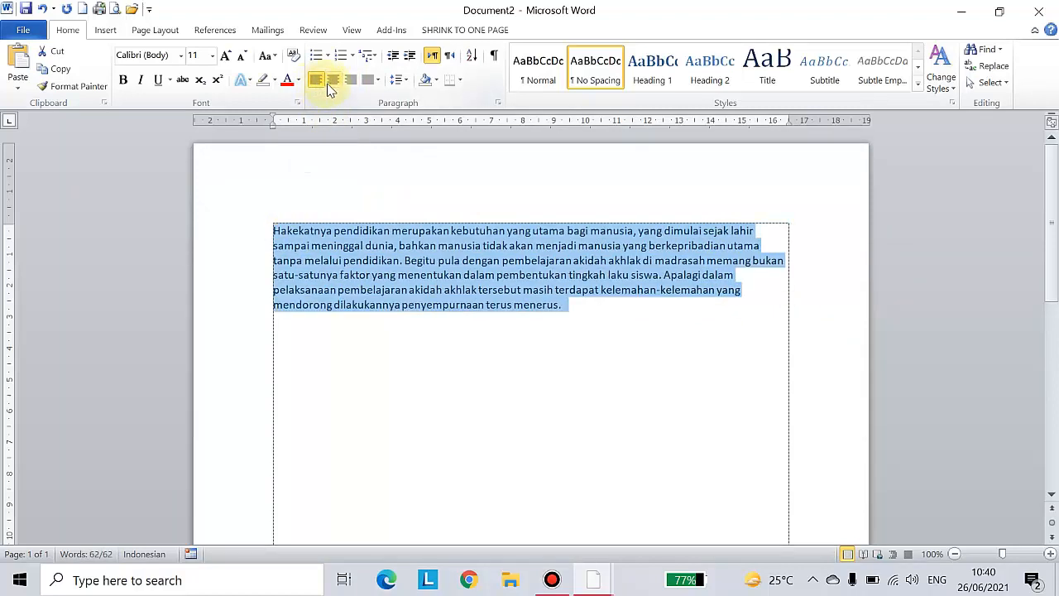
click(333, 82)
click(351, 80)
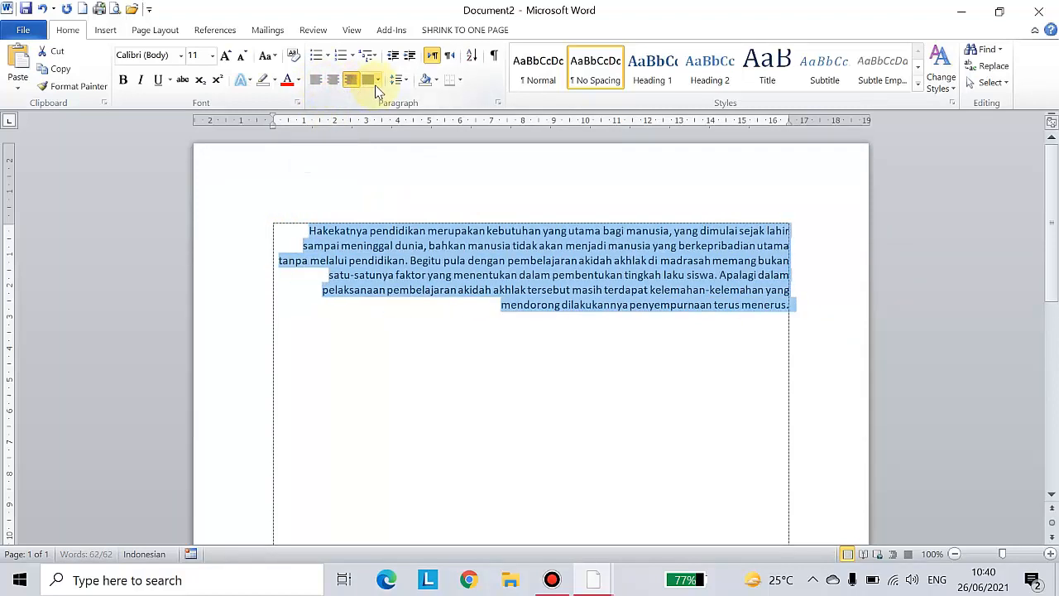
click(377, 81)
click(383, 99)
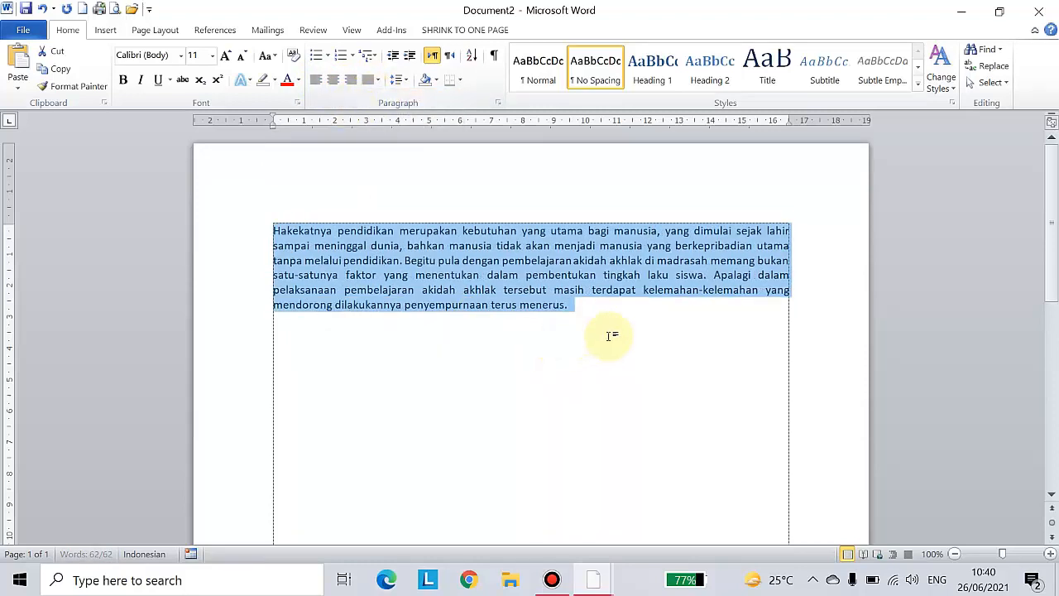
click(584, 304)
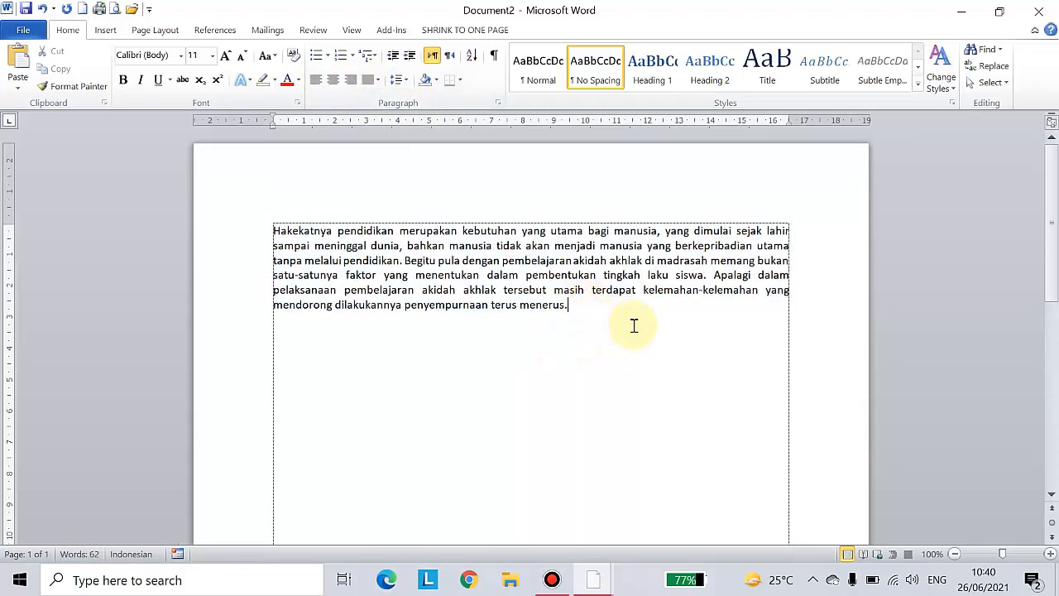
Set the whole paragraph in Times New Roman at font size 12.
drag(274, 230, 574, 311)
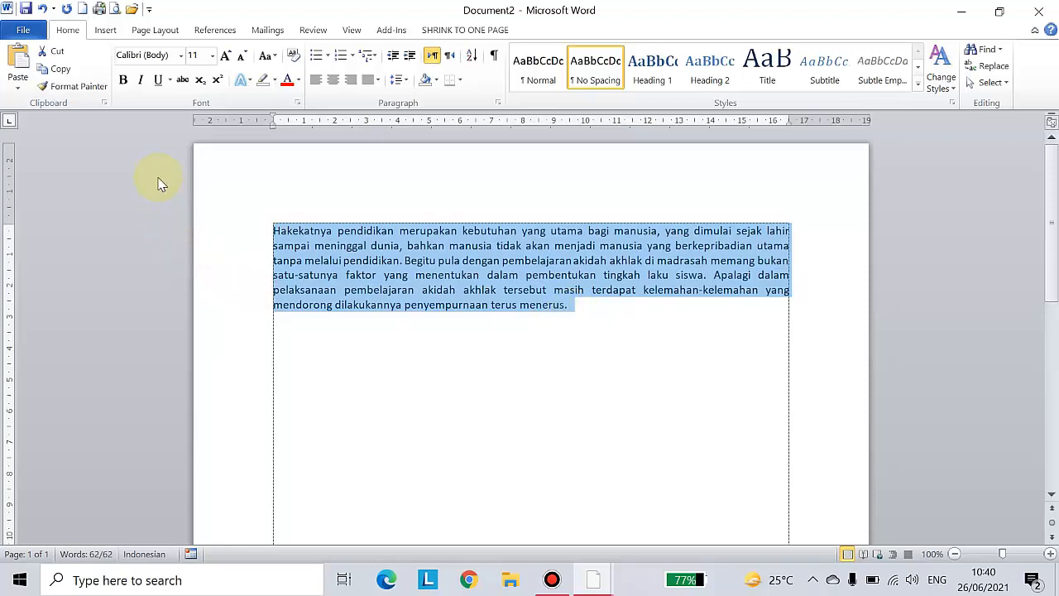
click(182, 56)
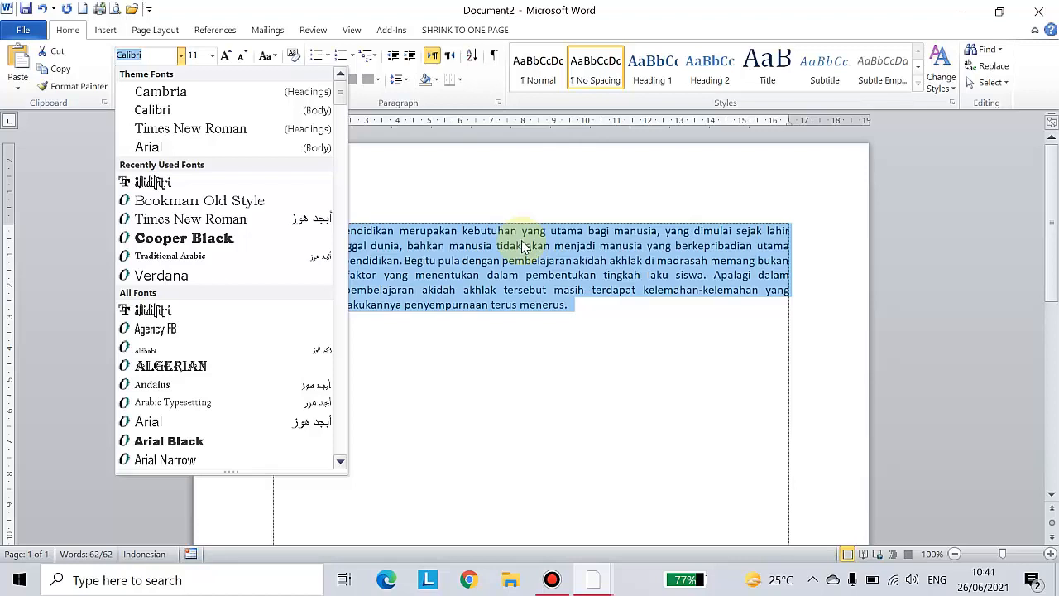
click(190, 130)
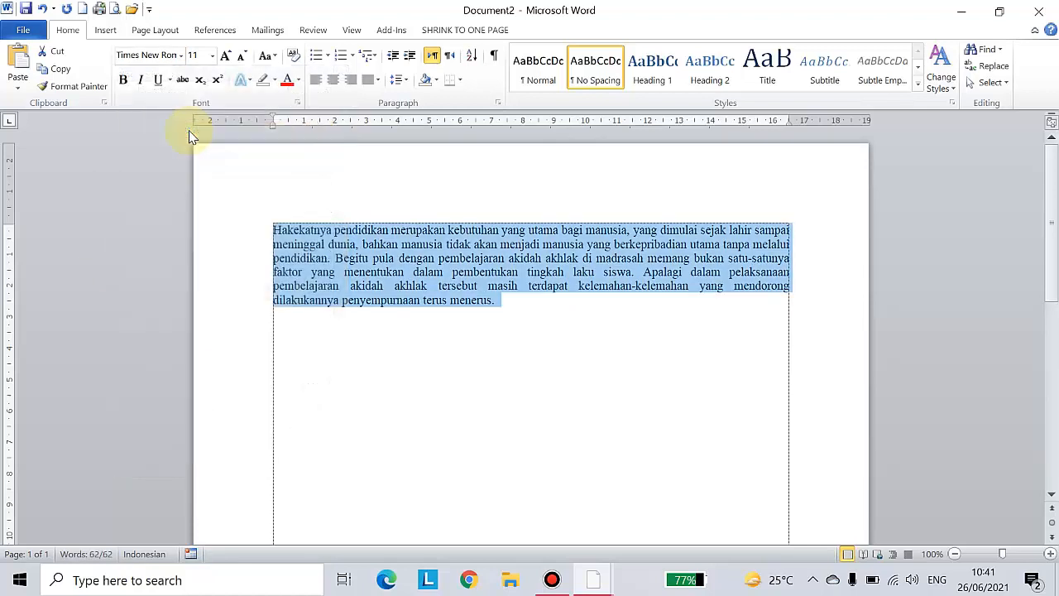
click(224, 56)
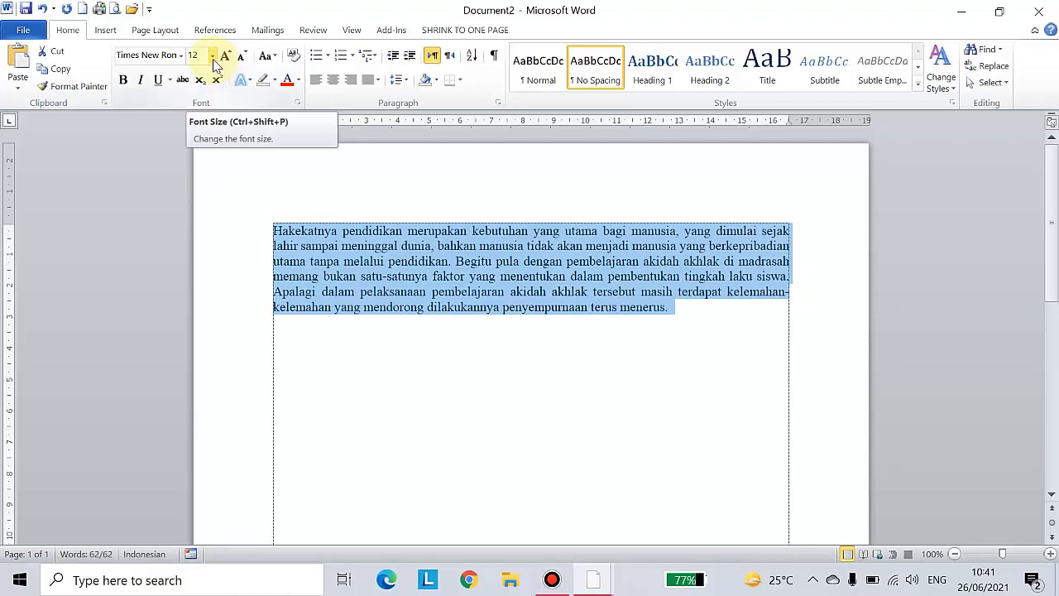
click(213, 57)
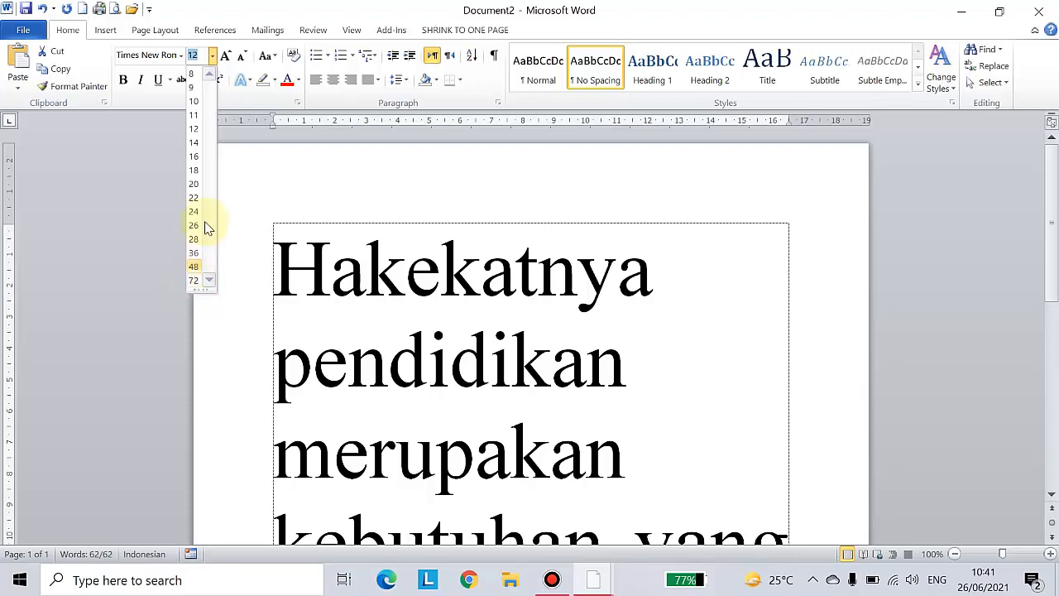
click(195, 129)
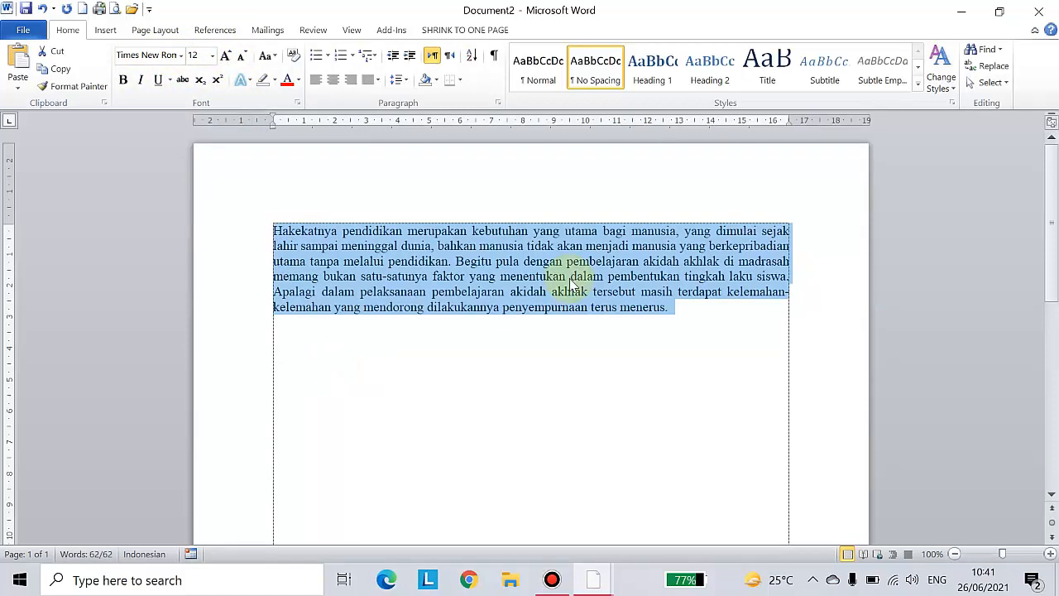
Enlarge the paragraph's text with Grow Font up to size 24.
click(227, 57)
click(227, 57)
click(227, 57)
click(227, 57)
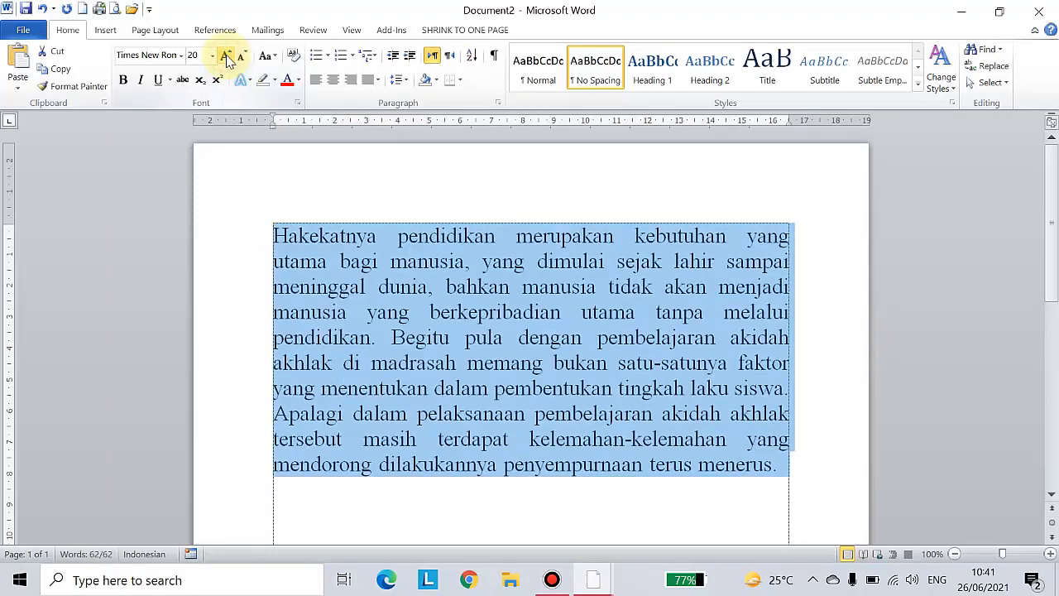
click(226, 57)
click(226, 57)
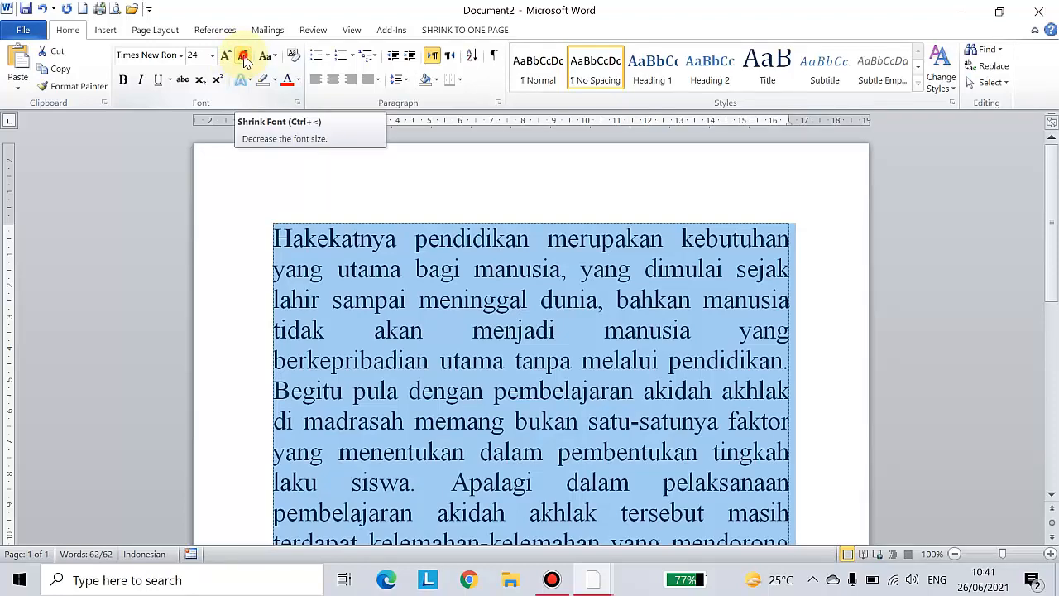
Reduce the paragraph's text with Shrink Font down to size 12.
click(244, 57)
click(243, 56)
click(243, 56)
click(243, 56)
click(244, 56)
click(244, 56)
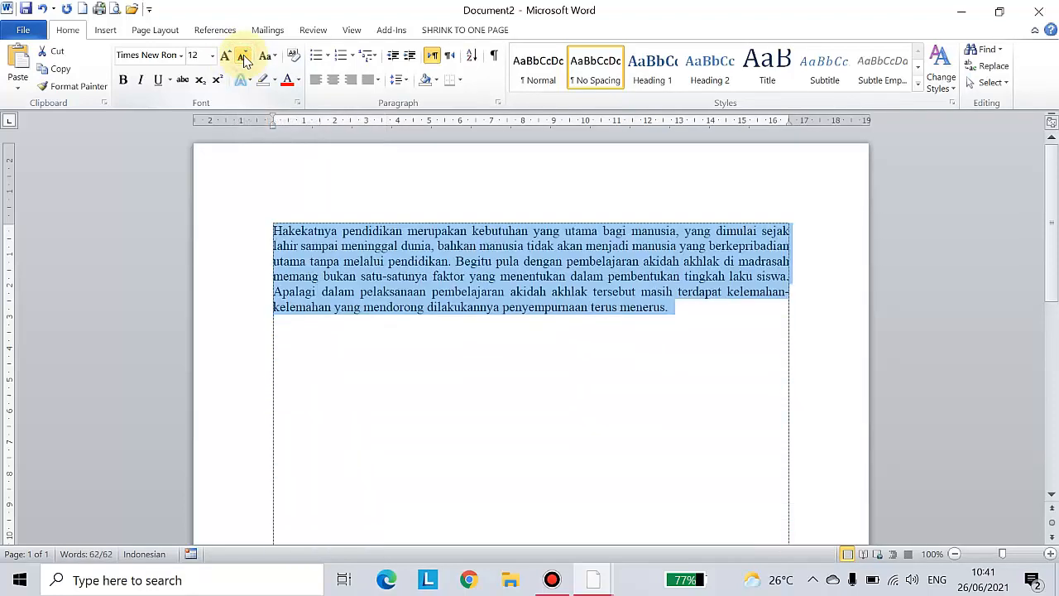
Make the whole paragraph bold and remove the bold formatting again.
click(124, 85)
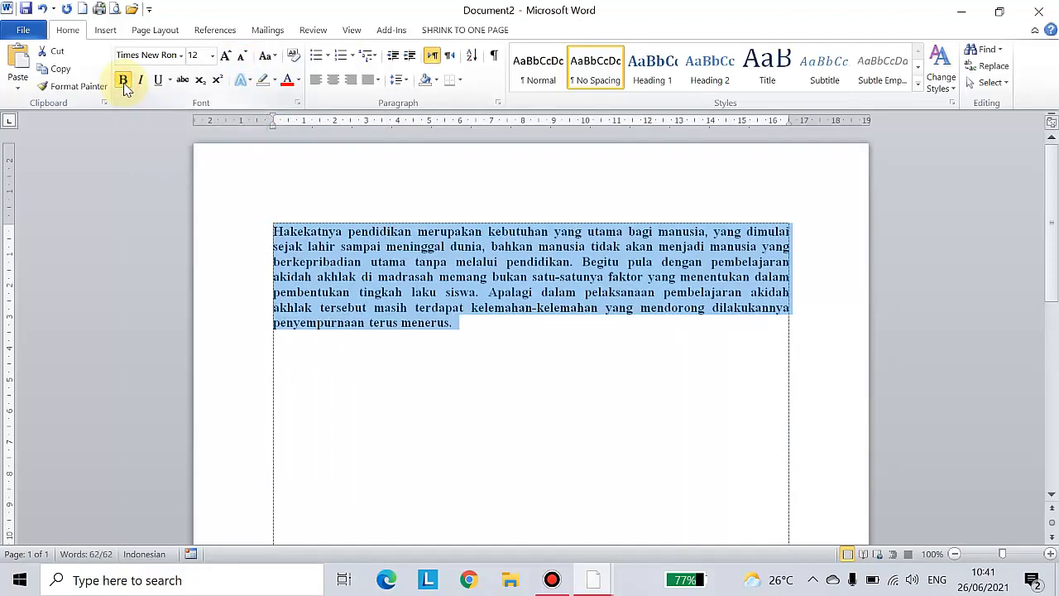
click(407, 307)
drag(260, 227, 501, 333)
click(124, 81)
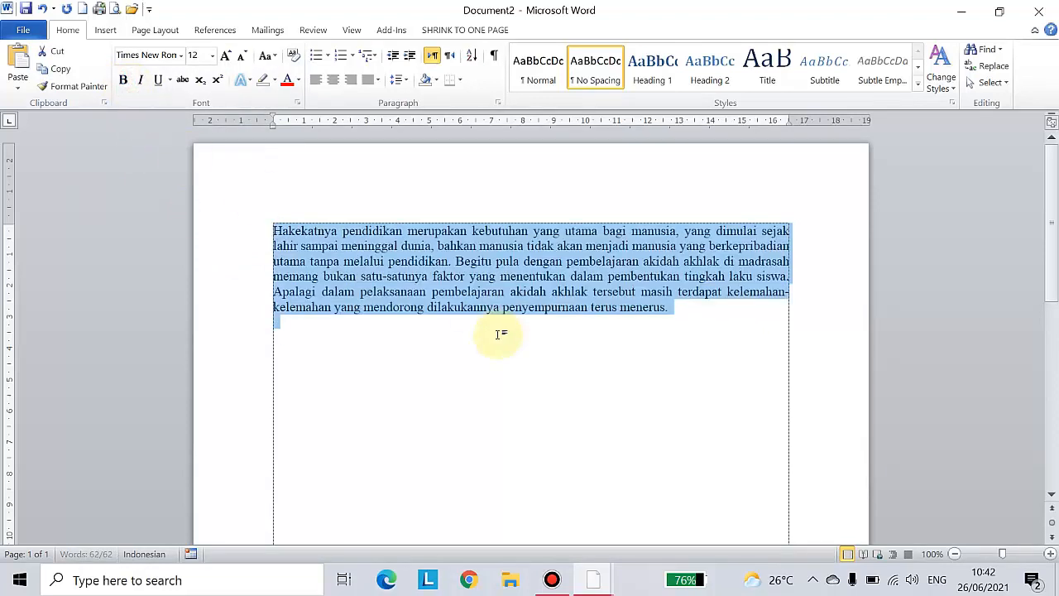
Apply italic and underline to the paragraph in turn, removing each one again.
click(141, 82)
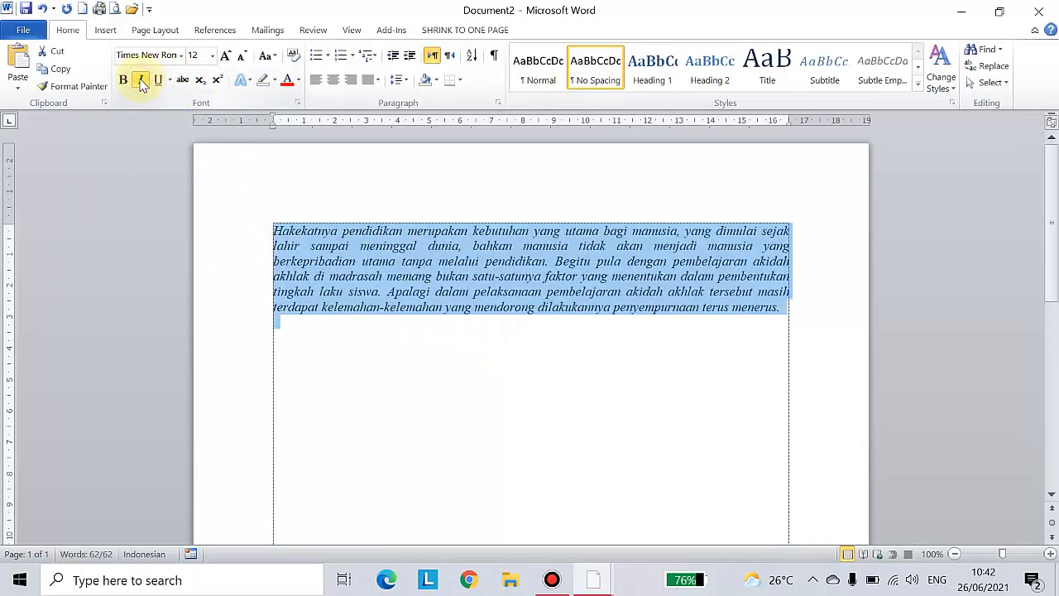
click(142, 82)
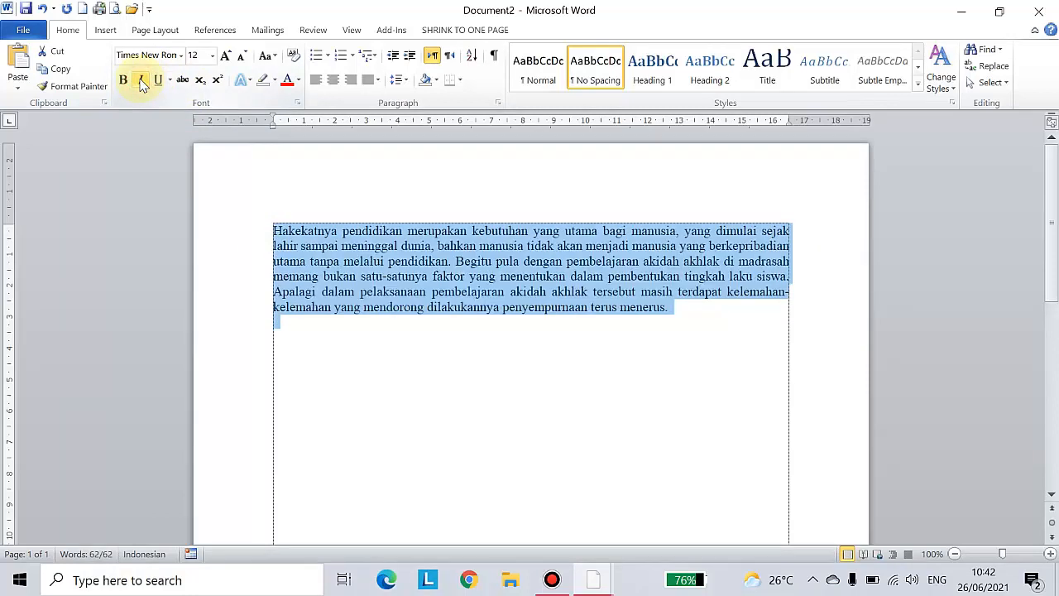
click(158, 83)
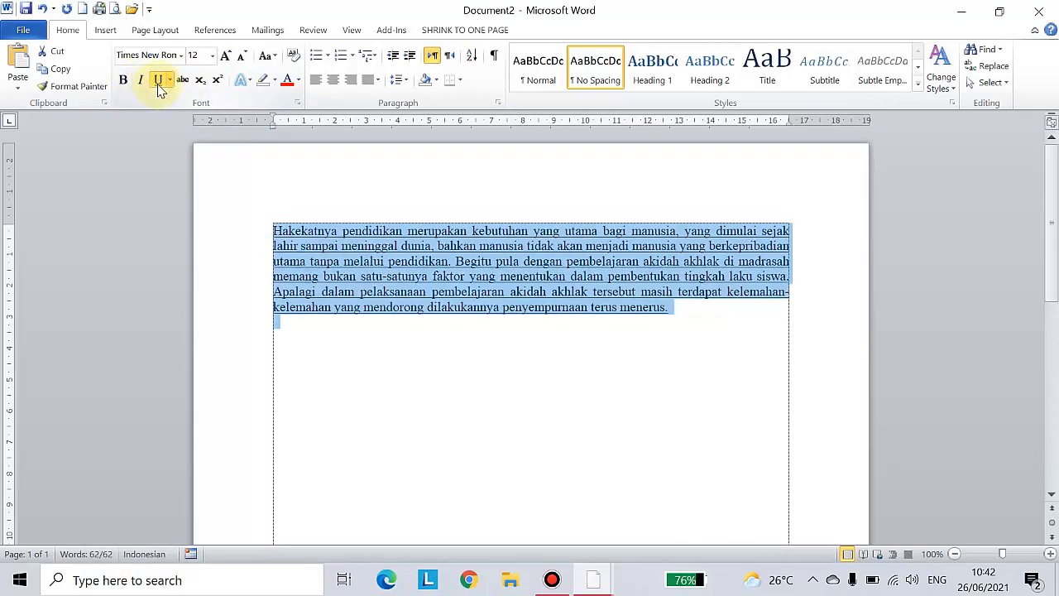
click(158, 80)
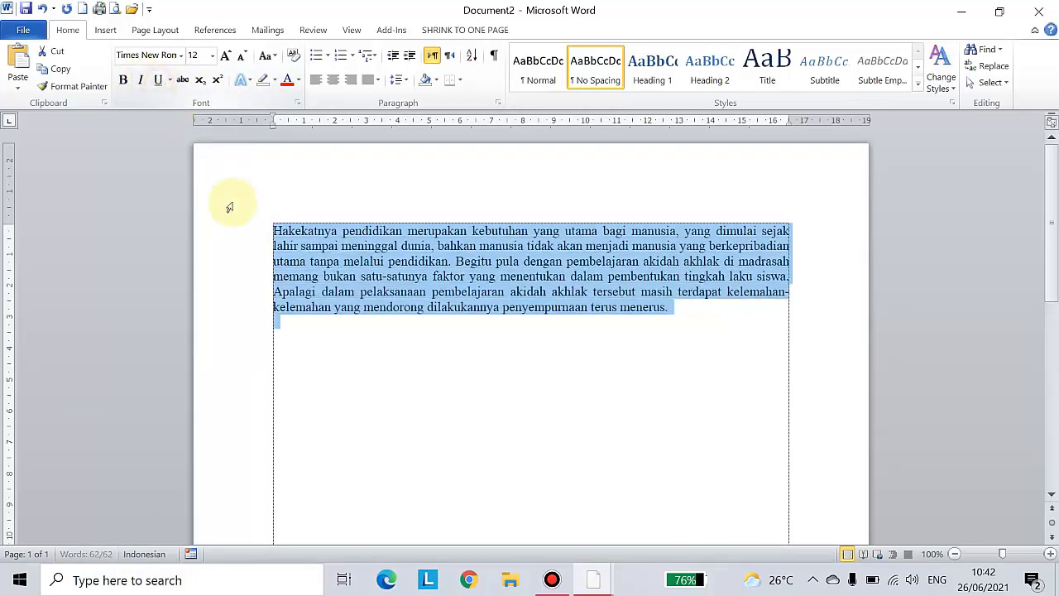
Add the line "Laki-laki / Perempuan" below the paragraph, leaving one blank line between them.
click(672, 313)
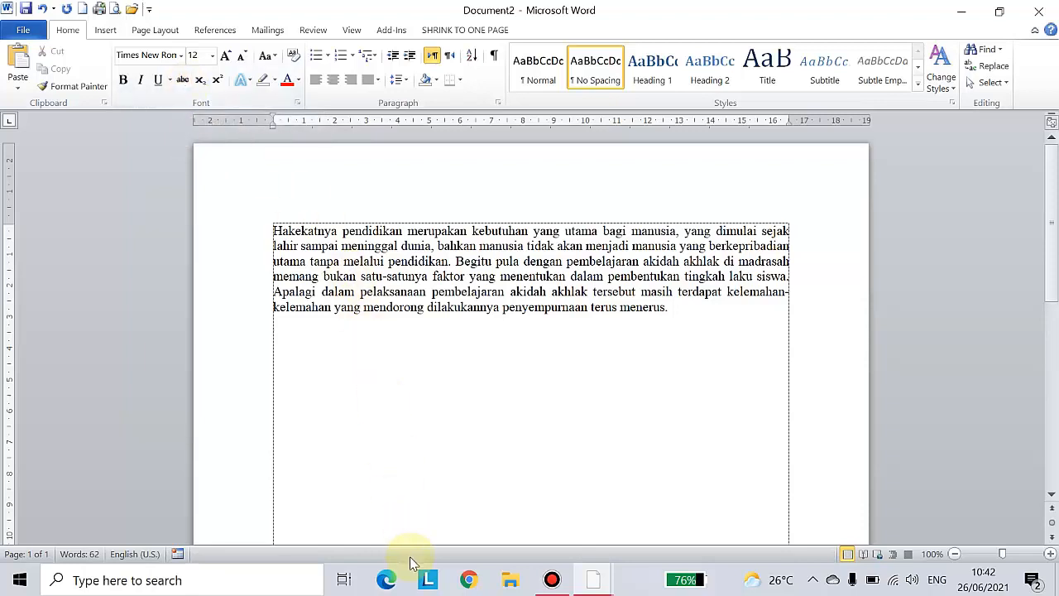
text(Laki-laki Perempuan)
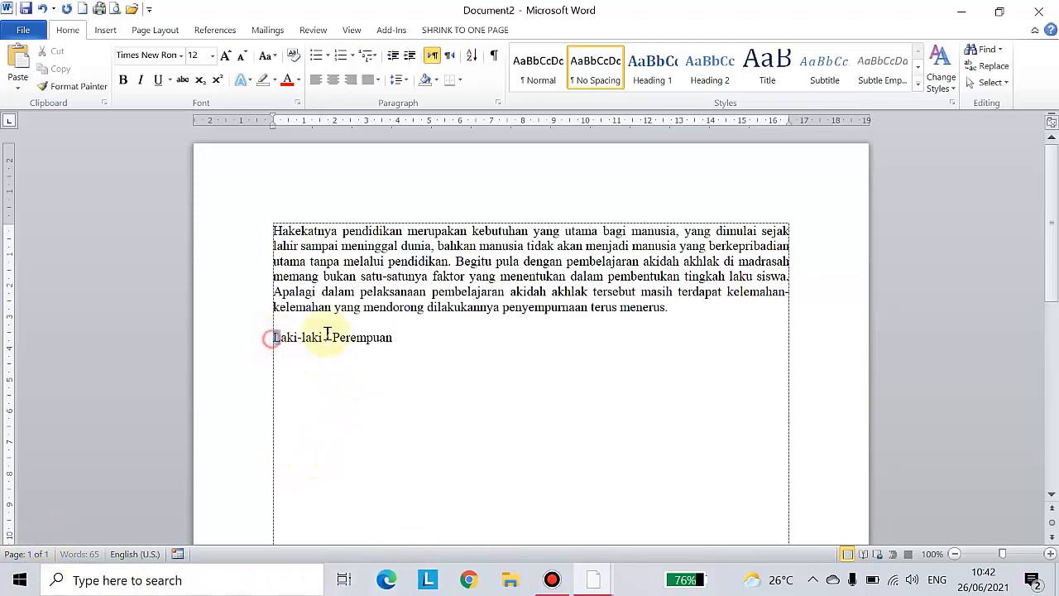
Apply strikethrough to the word "Perempuan" in the line below the paragraph.
drag(272, 339, 402, 342)
click(407, 339)
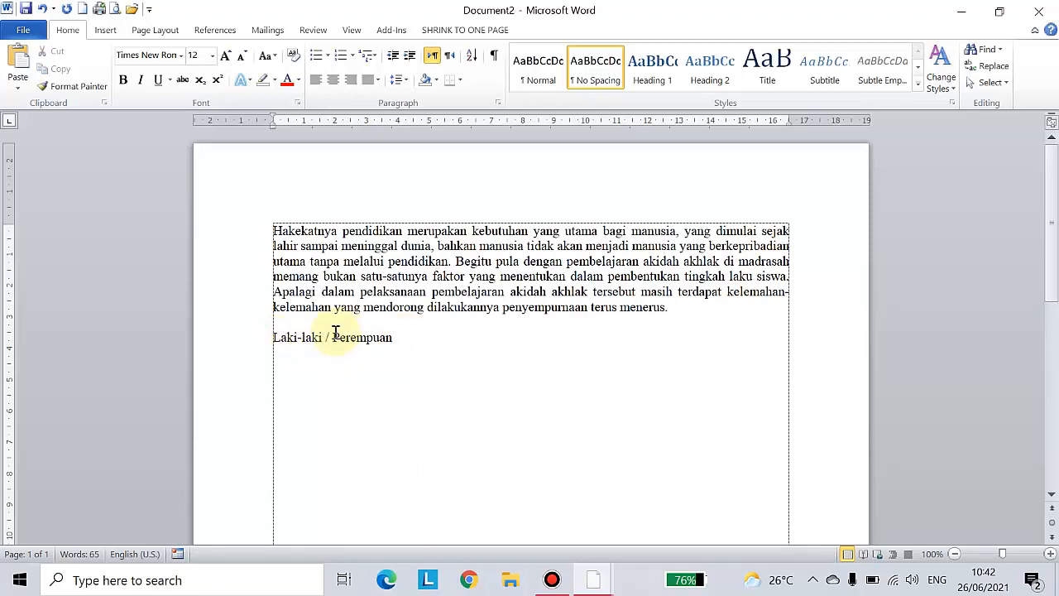
drag(334, 336, 402, 338)
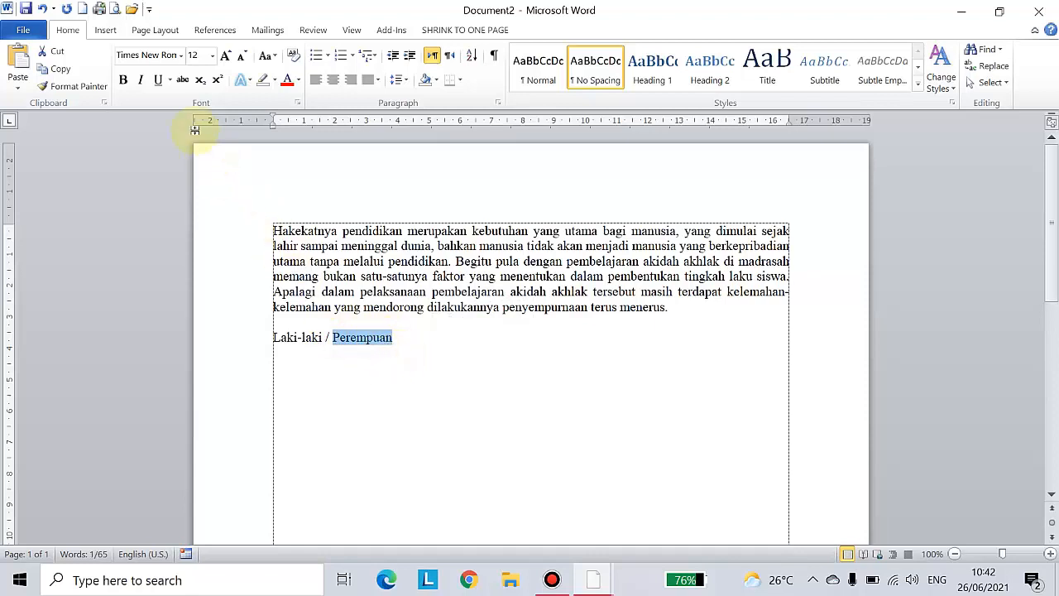
click(182, 82)
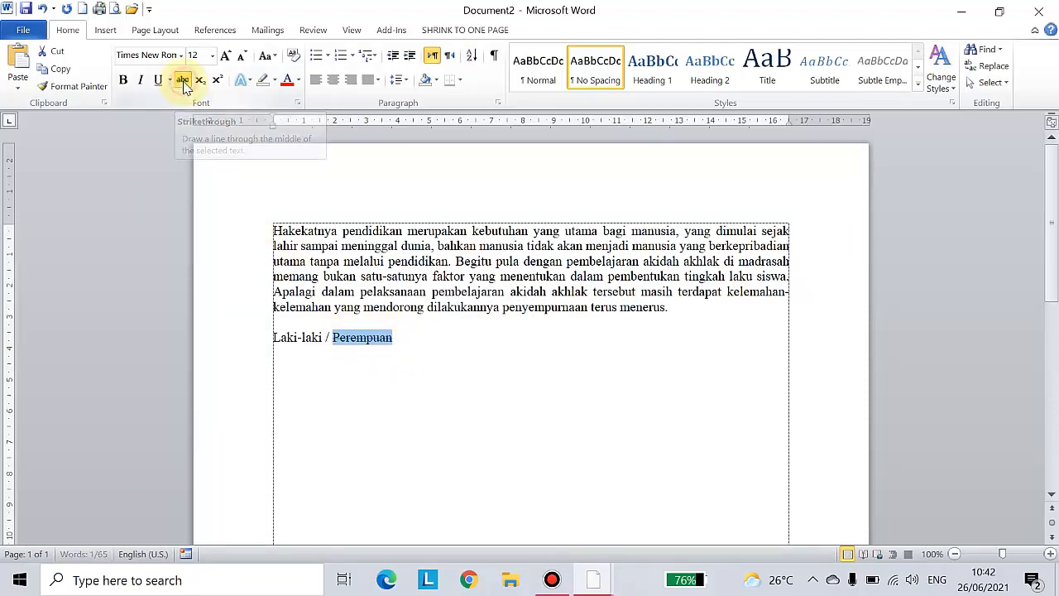
Turn off strikethrough for text following "Perempuan" and test it with a trial character, deleting that character again.
click(405, 337)
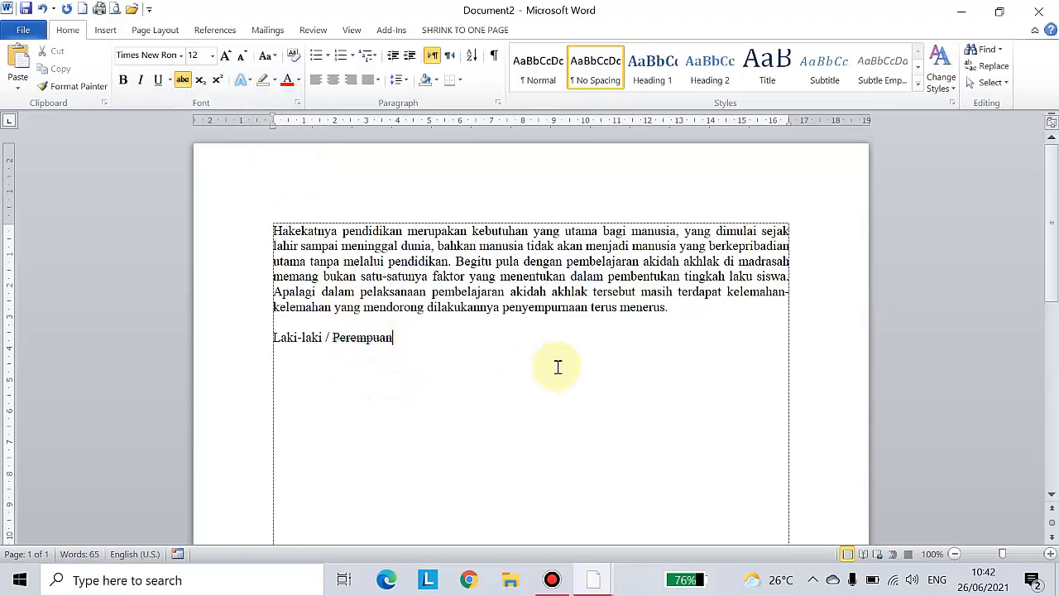
click(183, 82)
text(k)
key(BackSpace)
key(BackSpace)
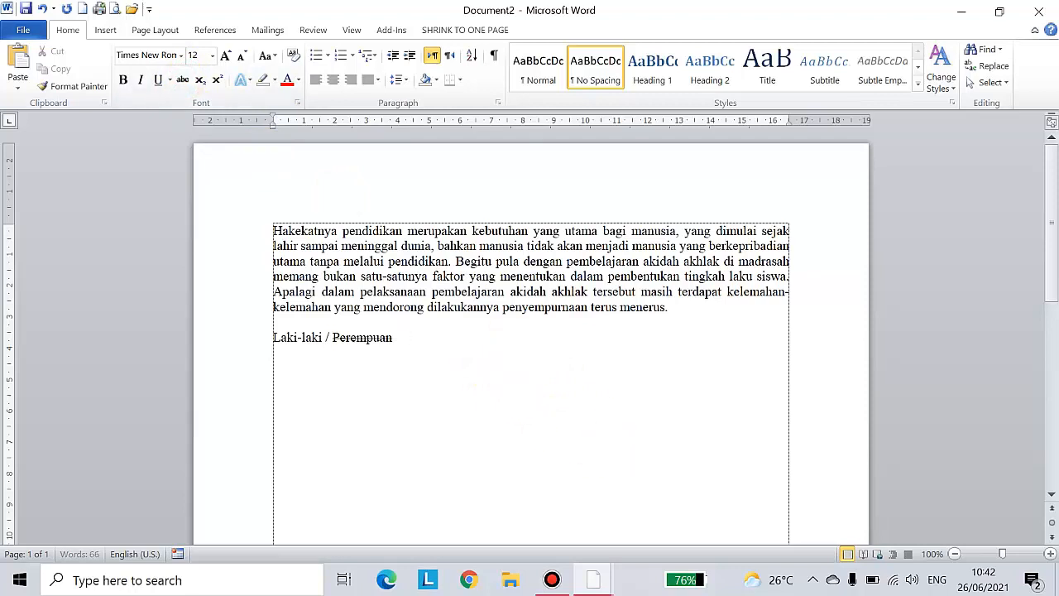
key(BackSpace)
Remove the strikethrough from the word "Perempuan" and apply it to the word again.
drag(333, 337, 395, 335)
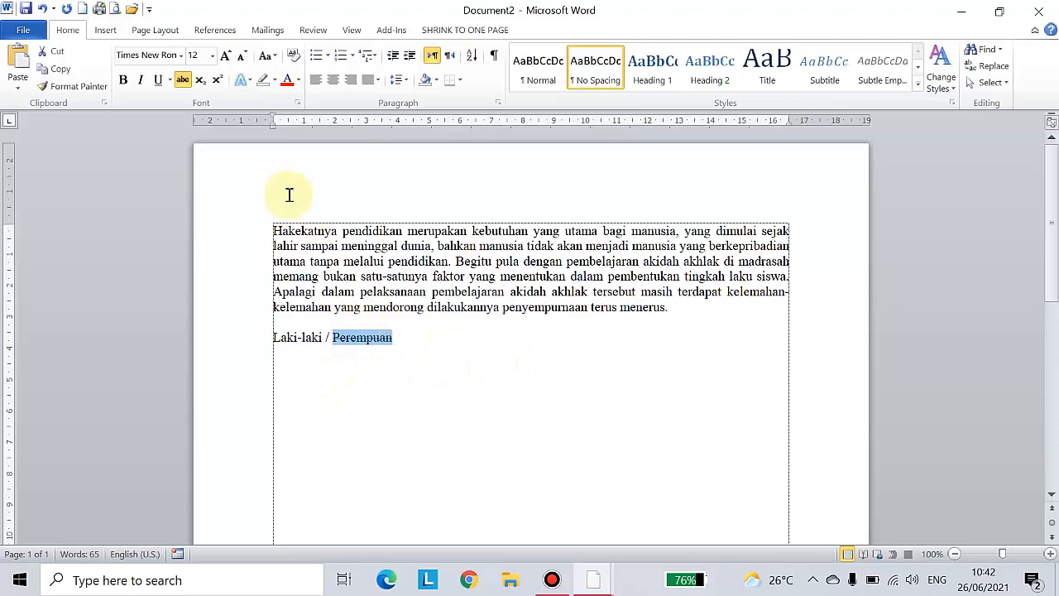
click(183, 79)
click(407, 336)
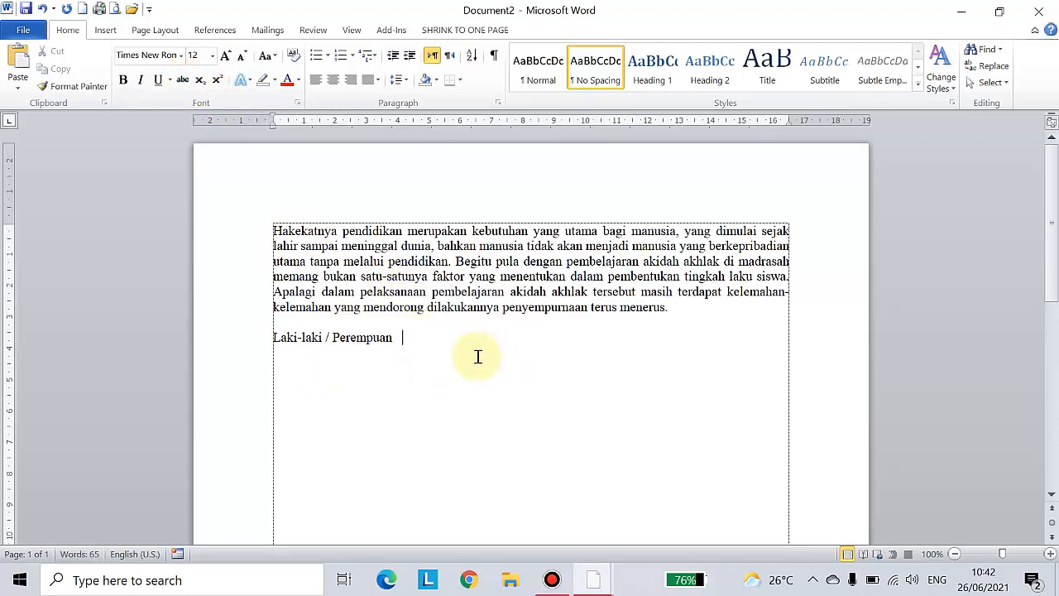
click(339, 339)
drag(334, 337, 386, 332)
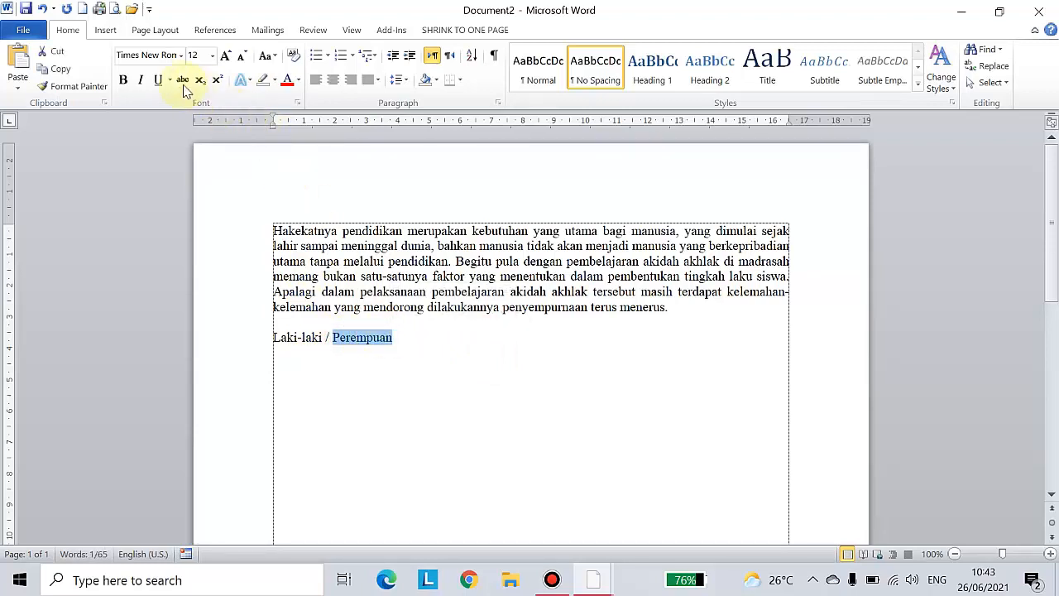
click(181, 79)
Add "CO2" and "20 m2" after "Perempuan", and format the 2 in "CO2" as subscript.
click(416, 333)
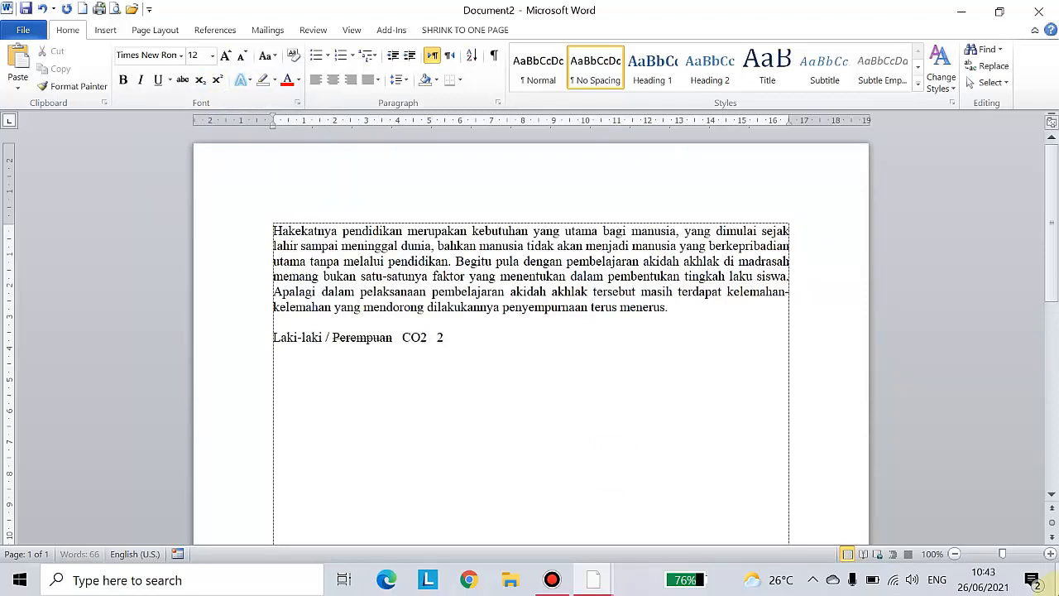
text(m2)
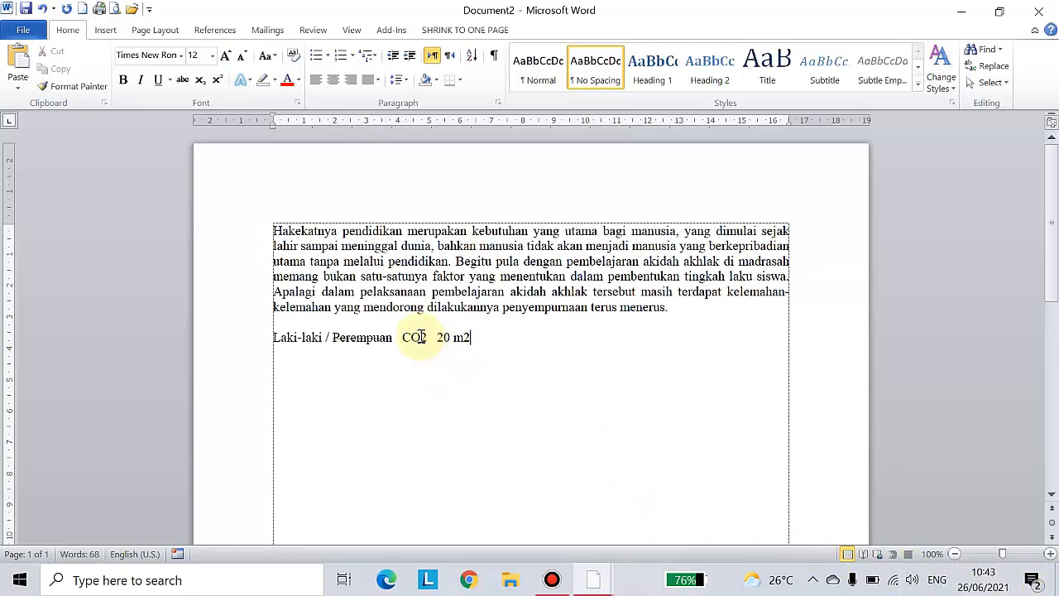
drag(421, 336, 427, 337)
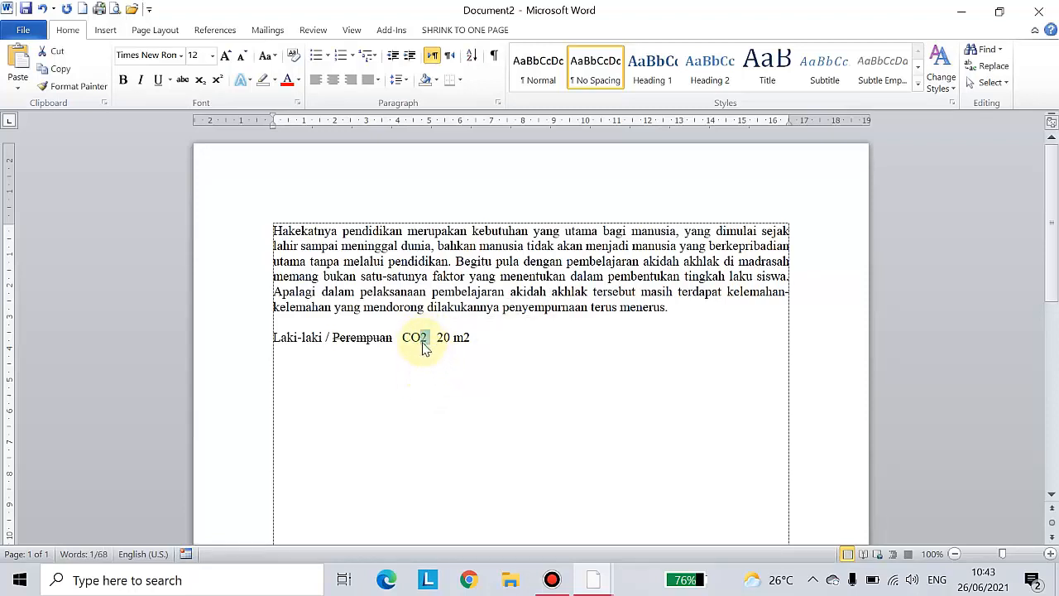
click(201, 83)
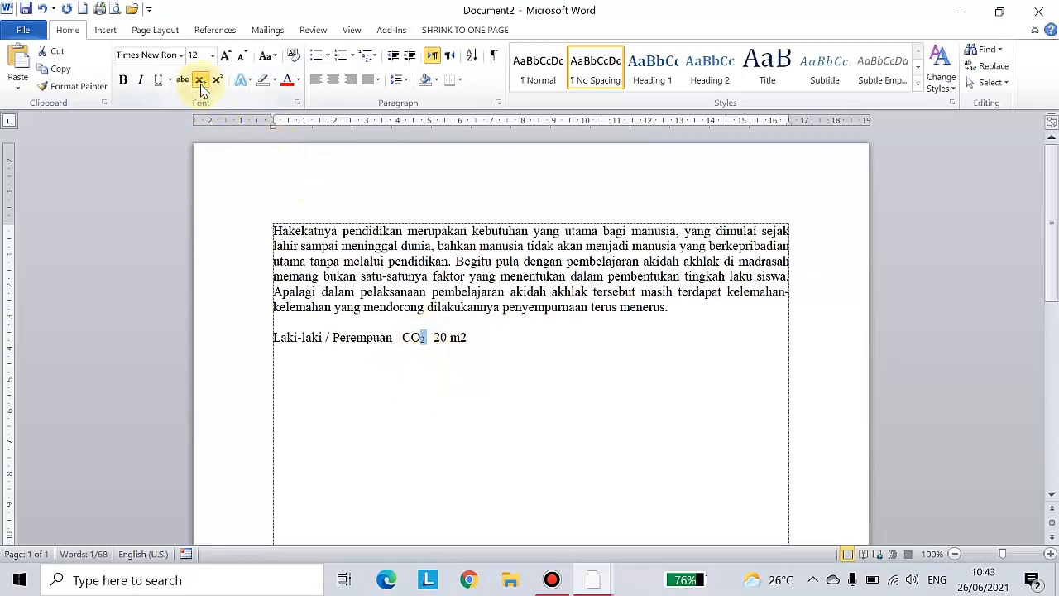
click(486, 331)
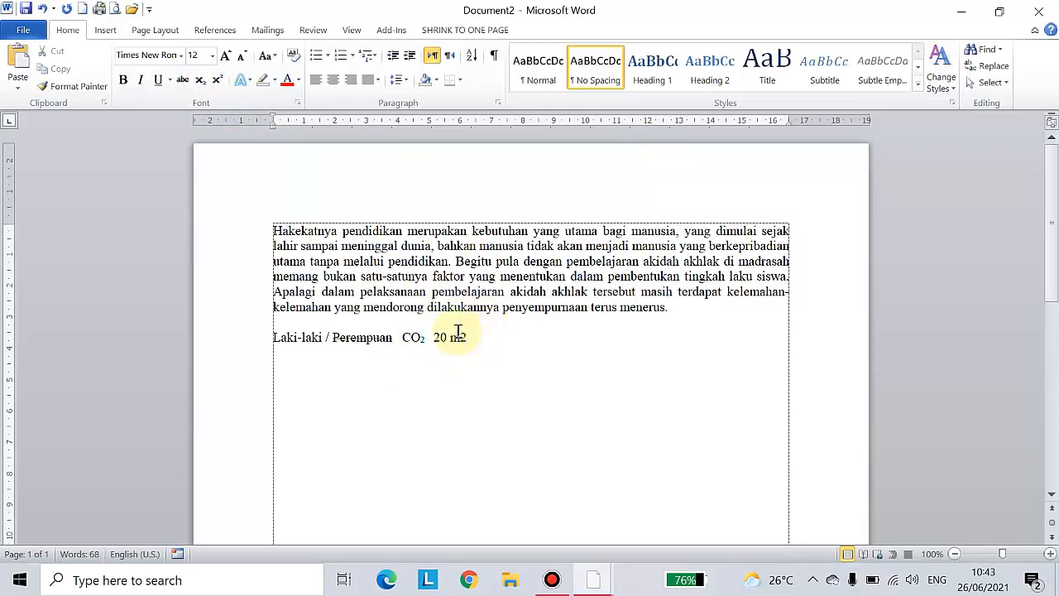
Format the 2 in "m2" at the end of the line as superscript.
drag(467, 336, 461, 337)
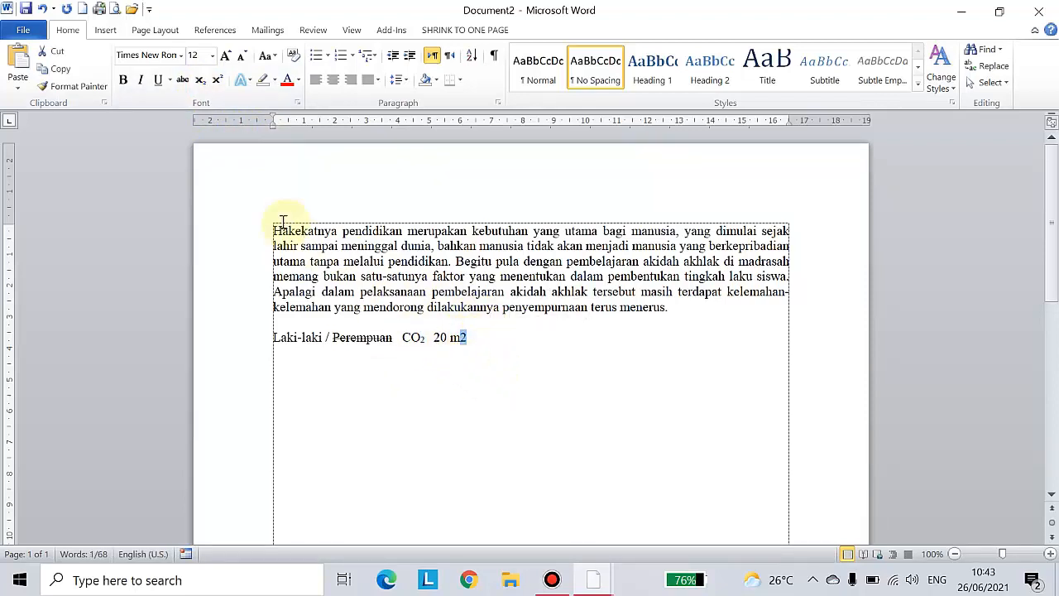
click(217, 81)
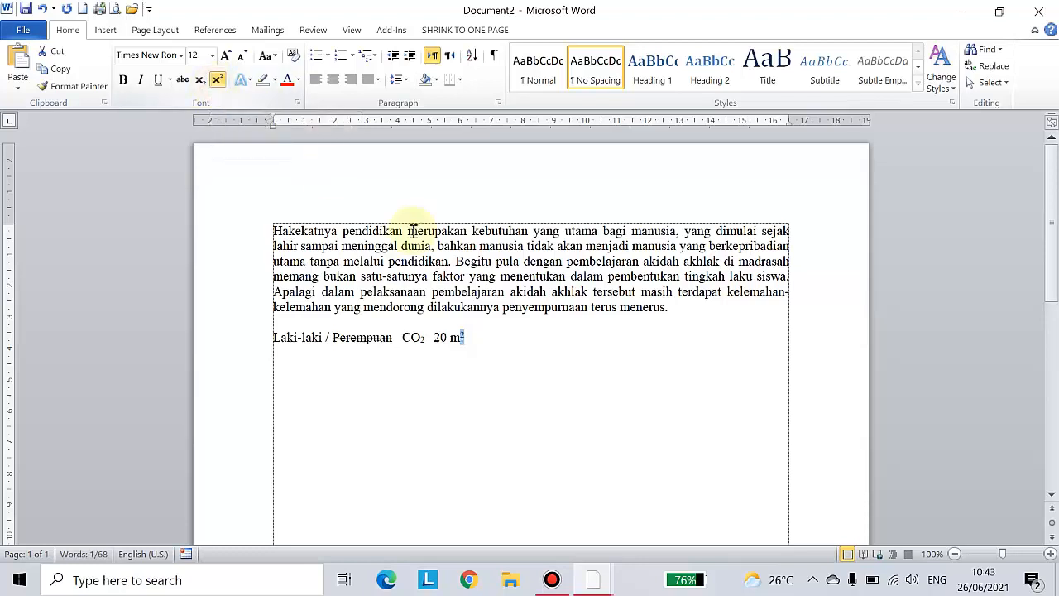
click(476, 353)
click(468, 338)
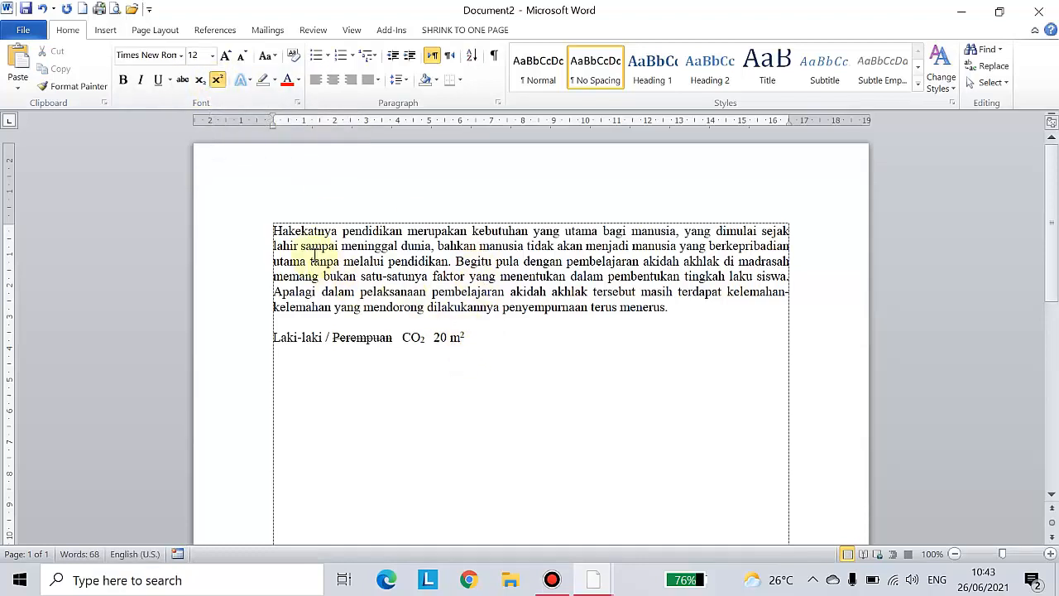
Set the font colour of the whole paragraph to Automatic.
drag(267, 231, 668, 310)
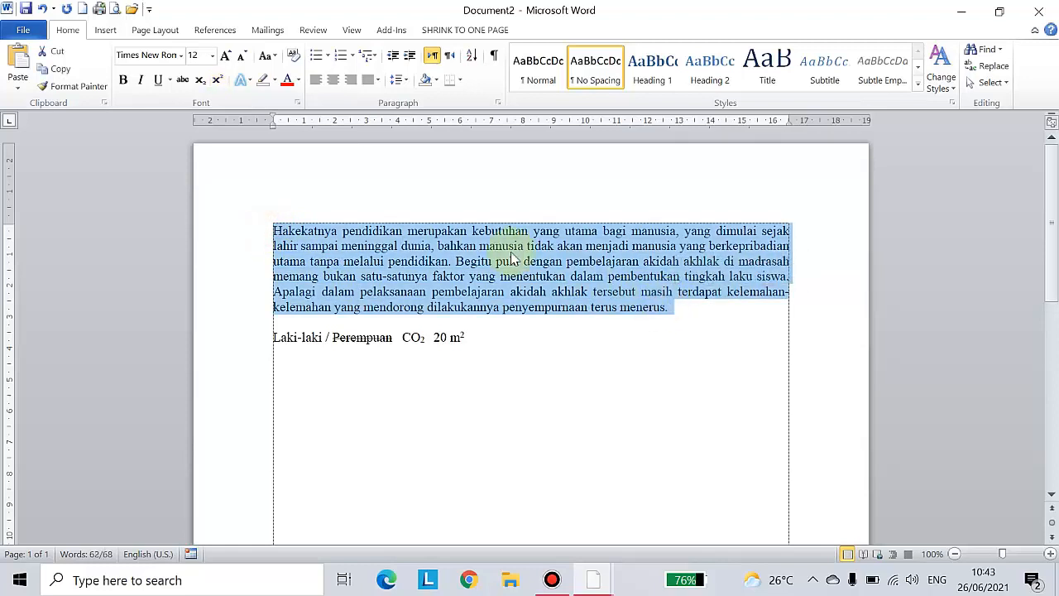
click(299, 81)
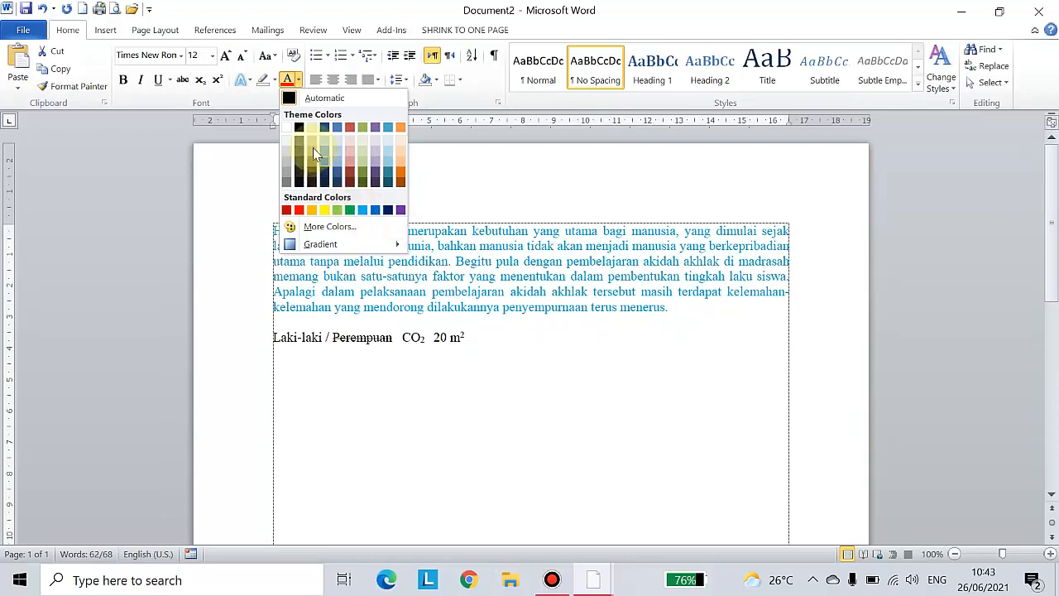
click(291, 97)
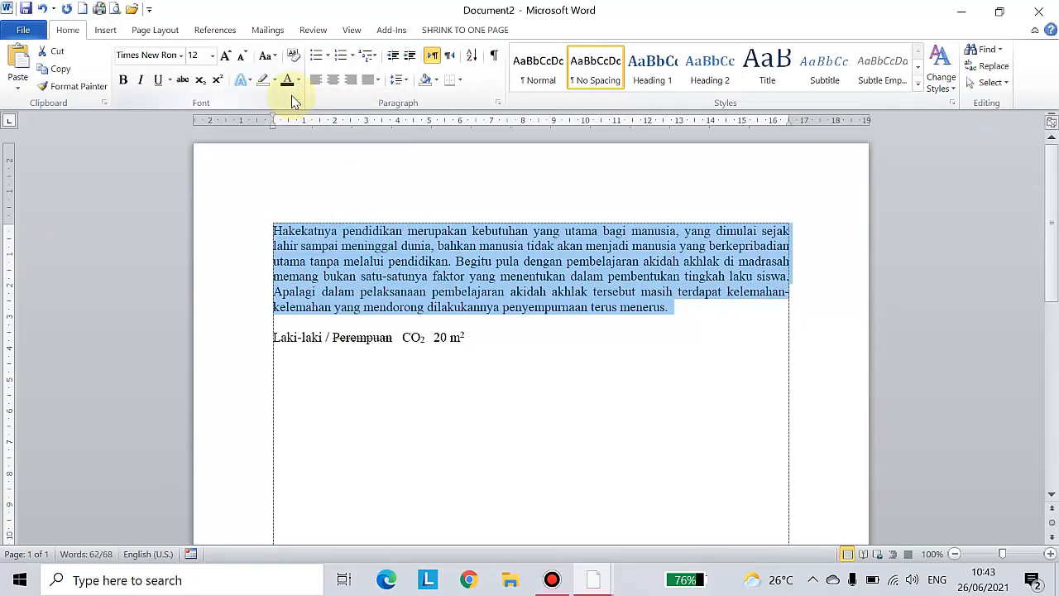
Copy the whole paragraph and paste the copy below the "Laki-laki / Perempuan" line.
click(55, 73)
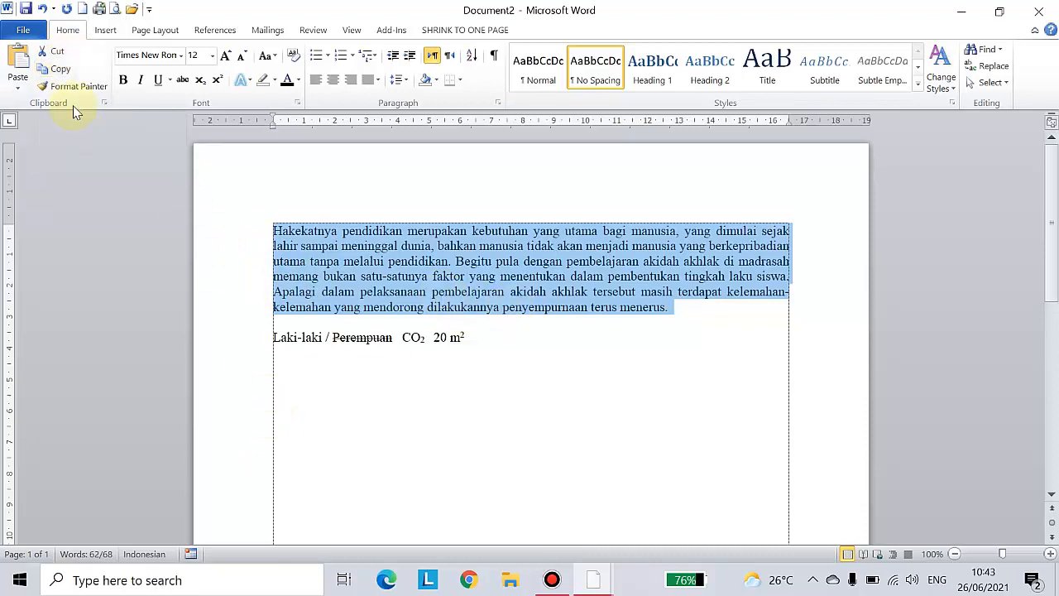
click(285, 367)
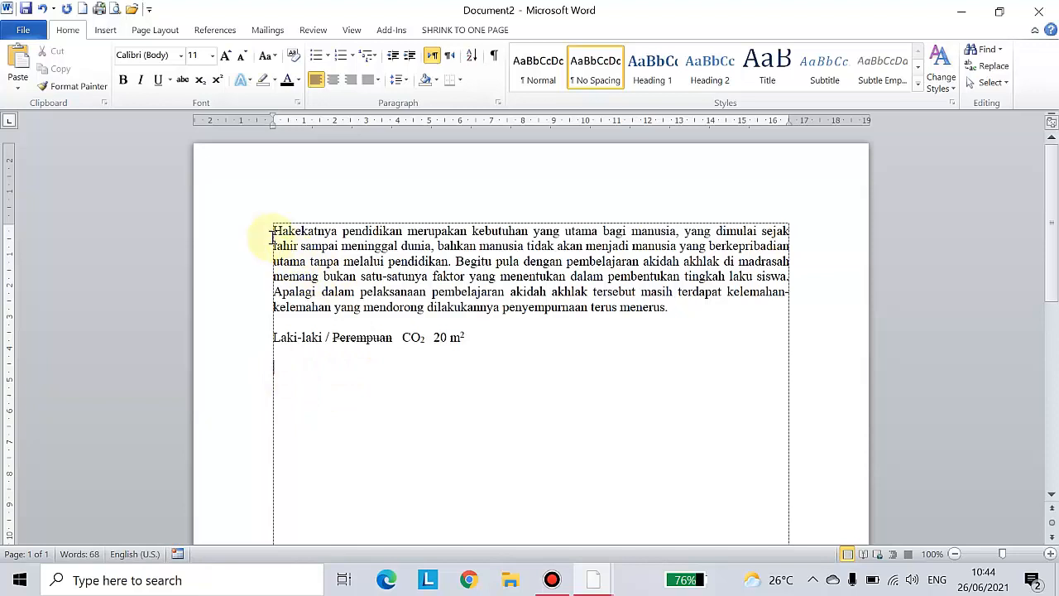
drag(273, 230, 698, 303)
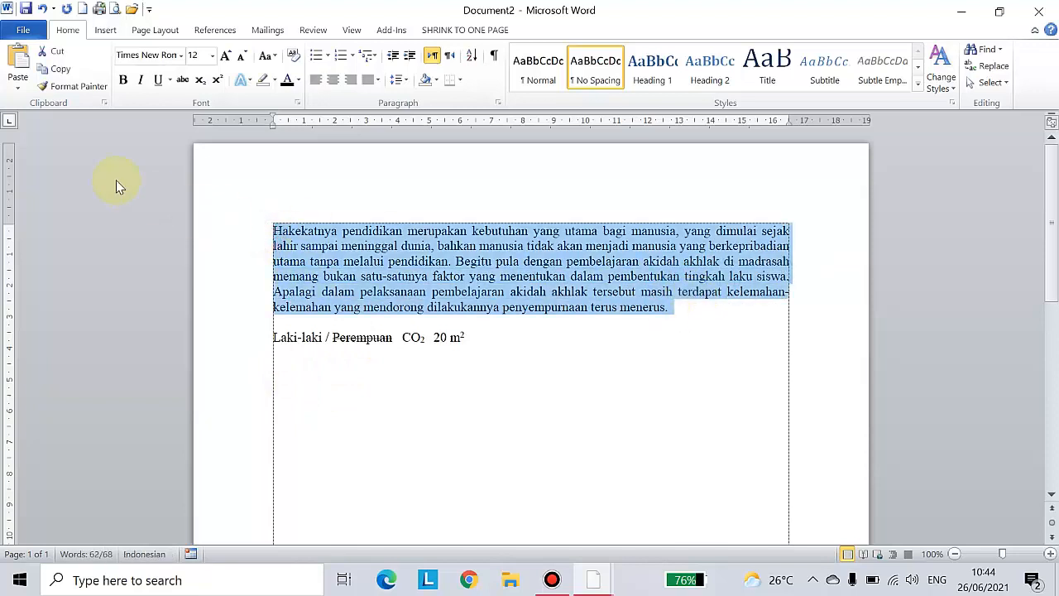
click(51, 71)
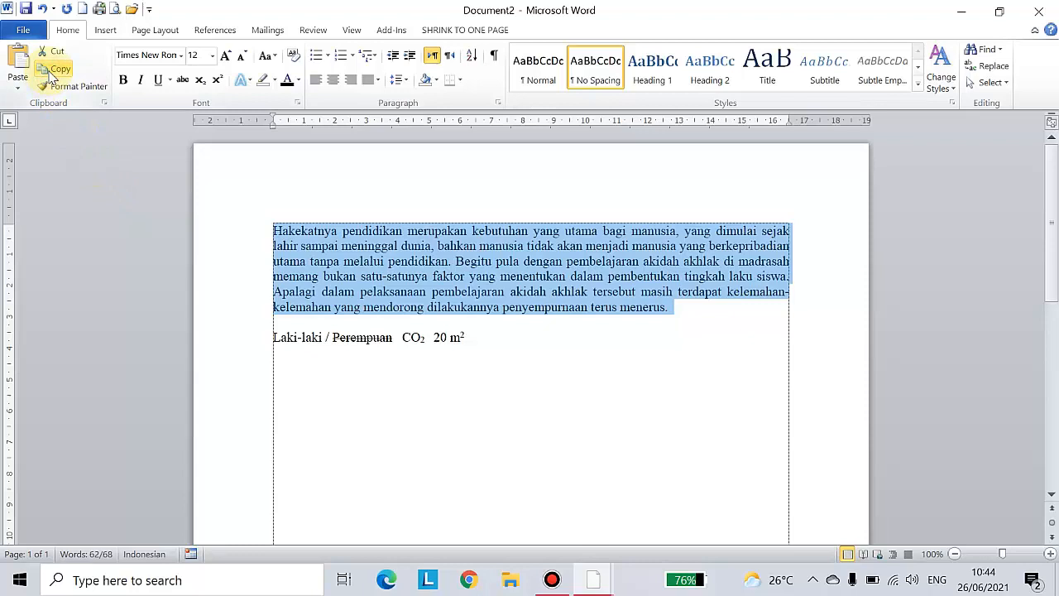
click(292, 384)
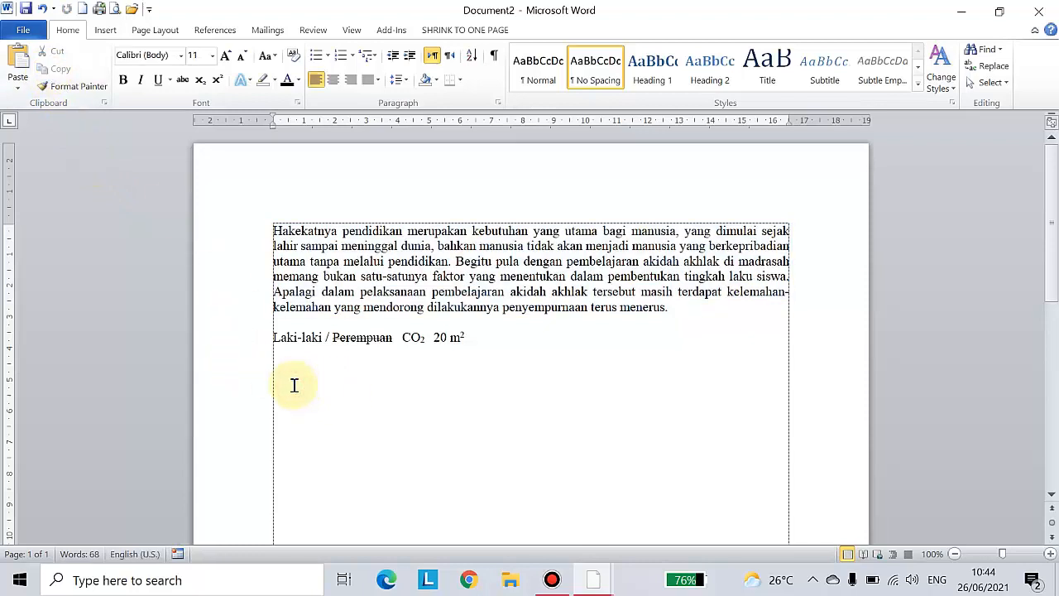
click(20, 60)
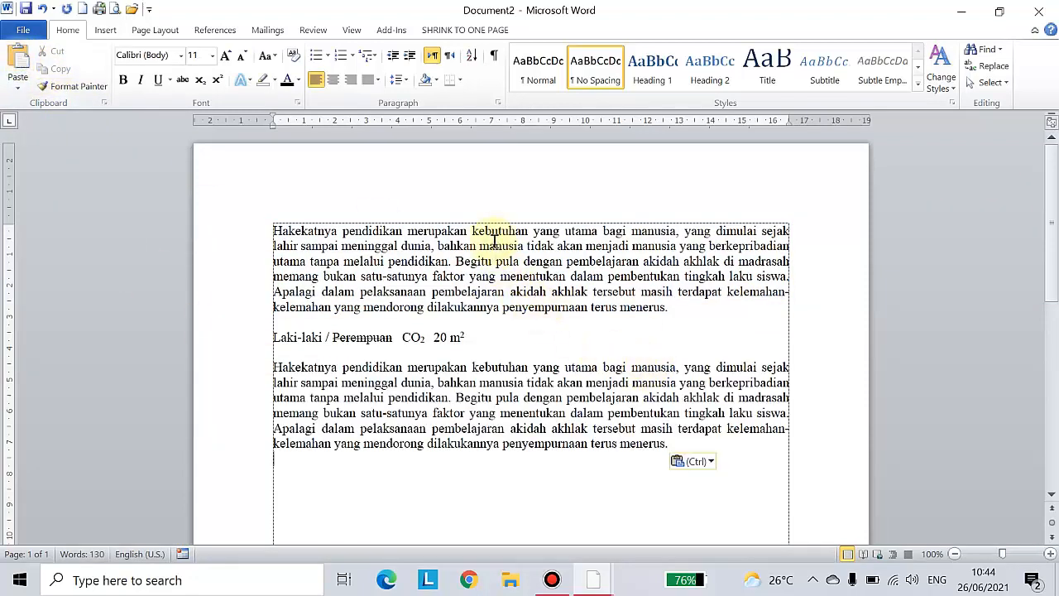
click(315, 234)
click(274, 369)
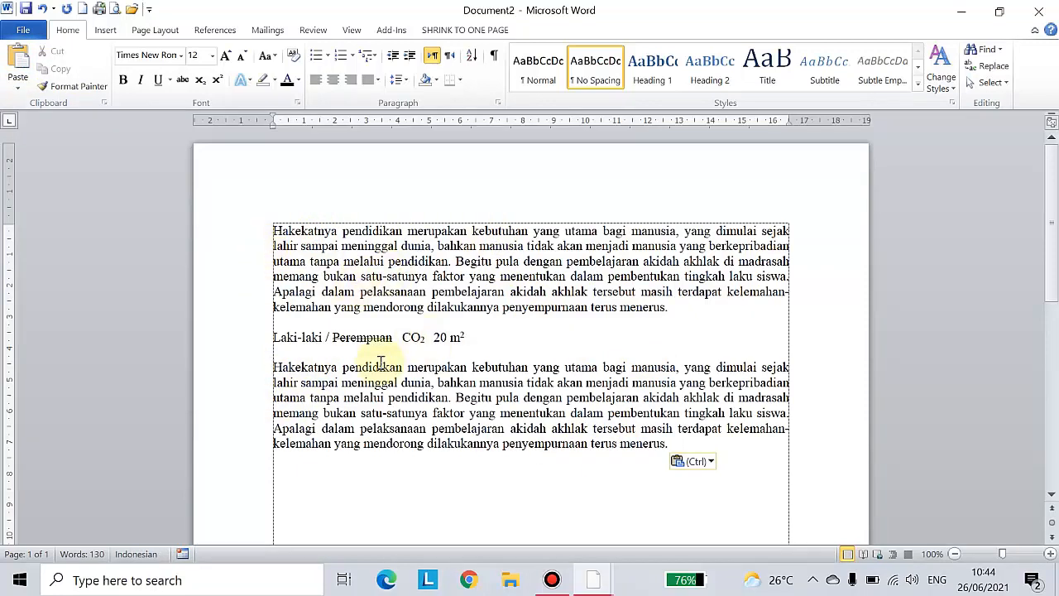
Delete the pasted paragraph copy, undo the deletion, and cut the copy instead.
drag(272, 367, 744, 456)
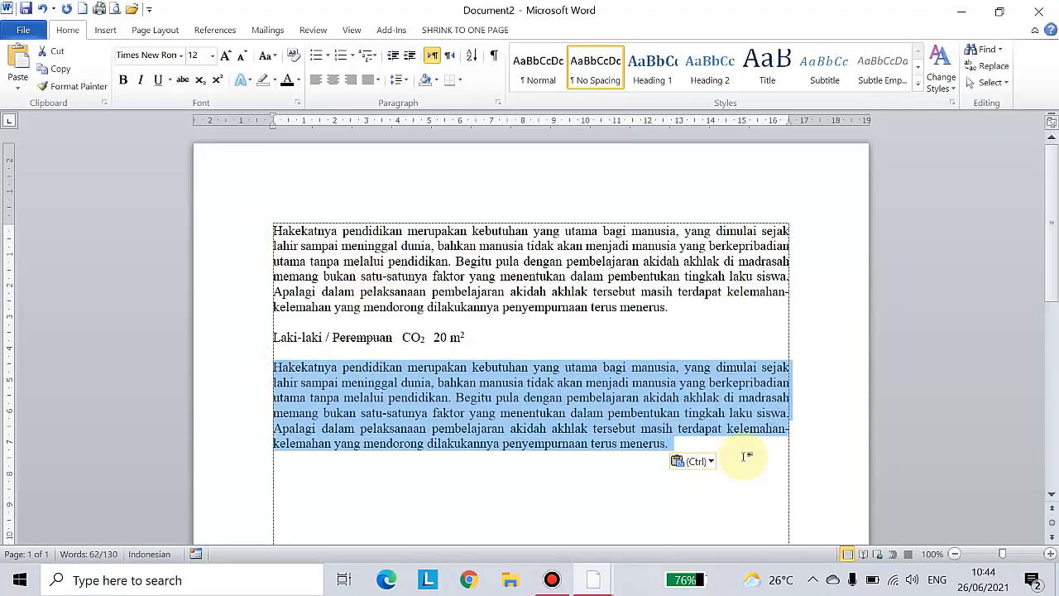
key(Delete)
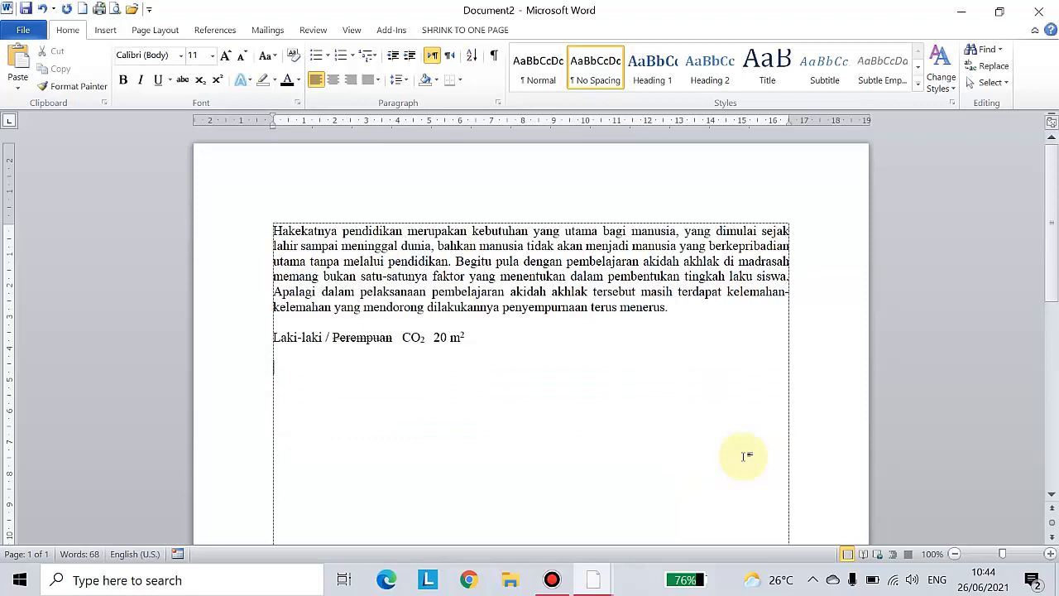
key(ctrl+z)
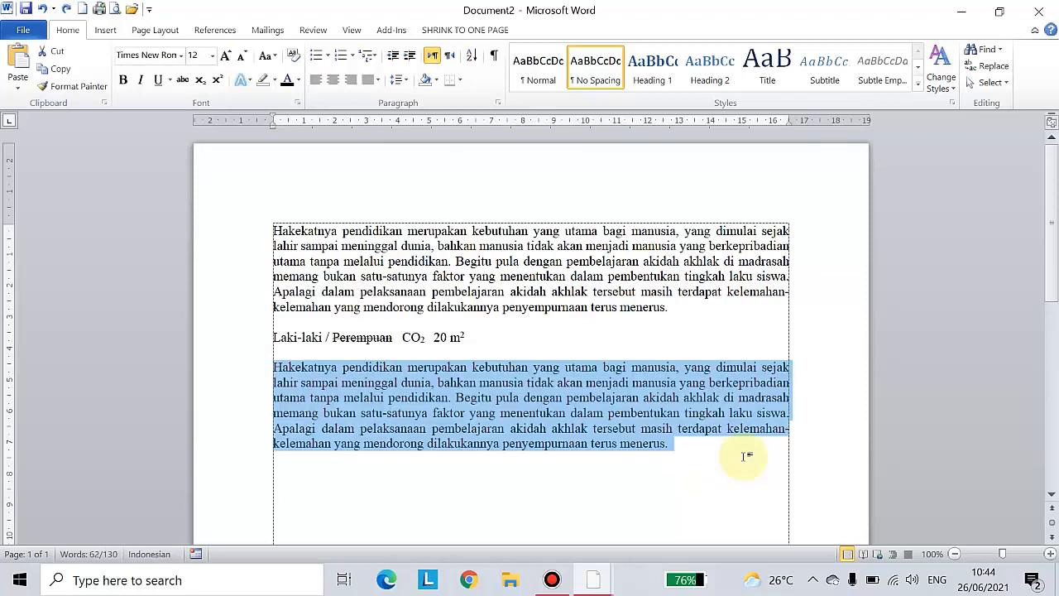
click(55, 56)
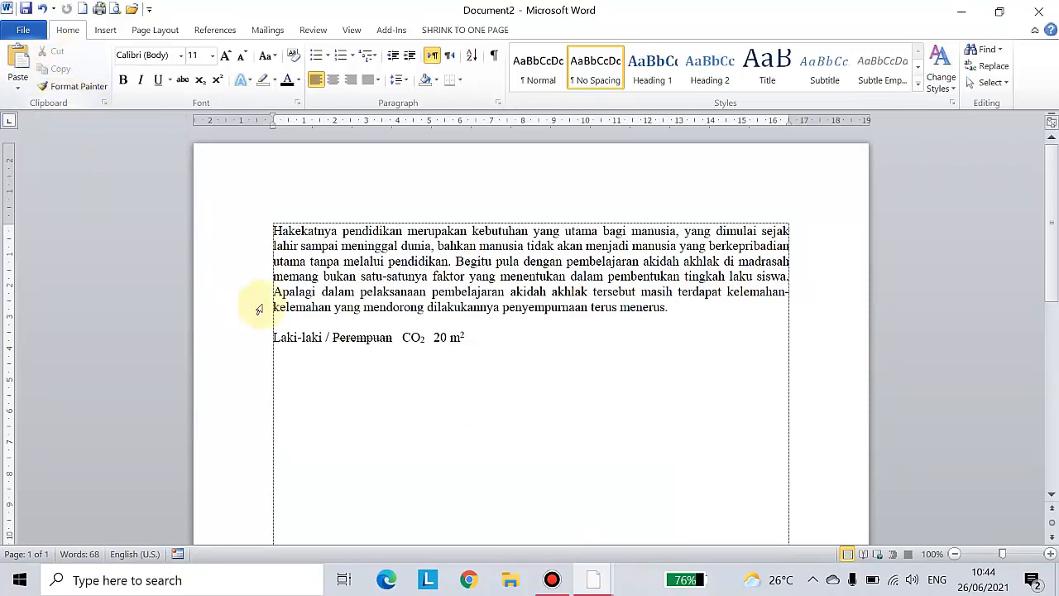
Cut the original paragraph and paste it below the "Laki-laki / Perempuan" line.
click(273, 226)
drag(273, 226, 685, 312)
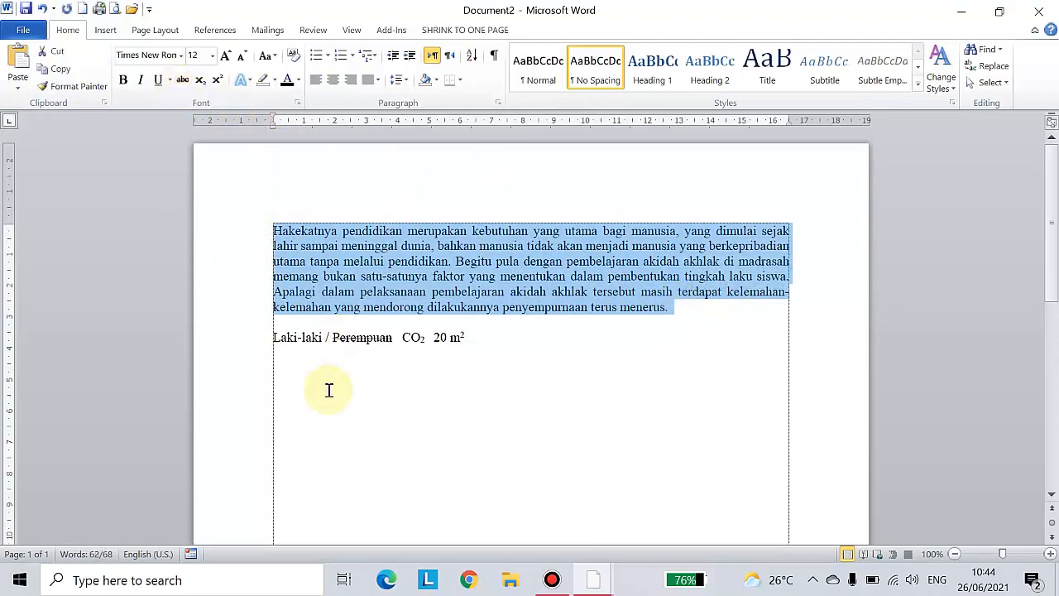
click(47, 51)
click(277, 272)
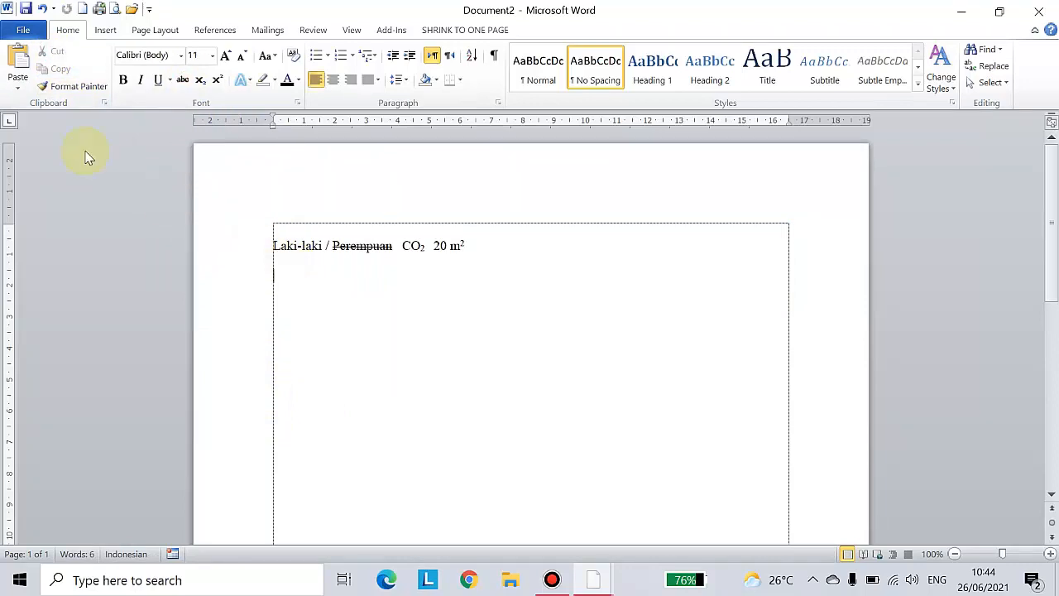
click(27, 55)
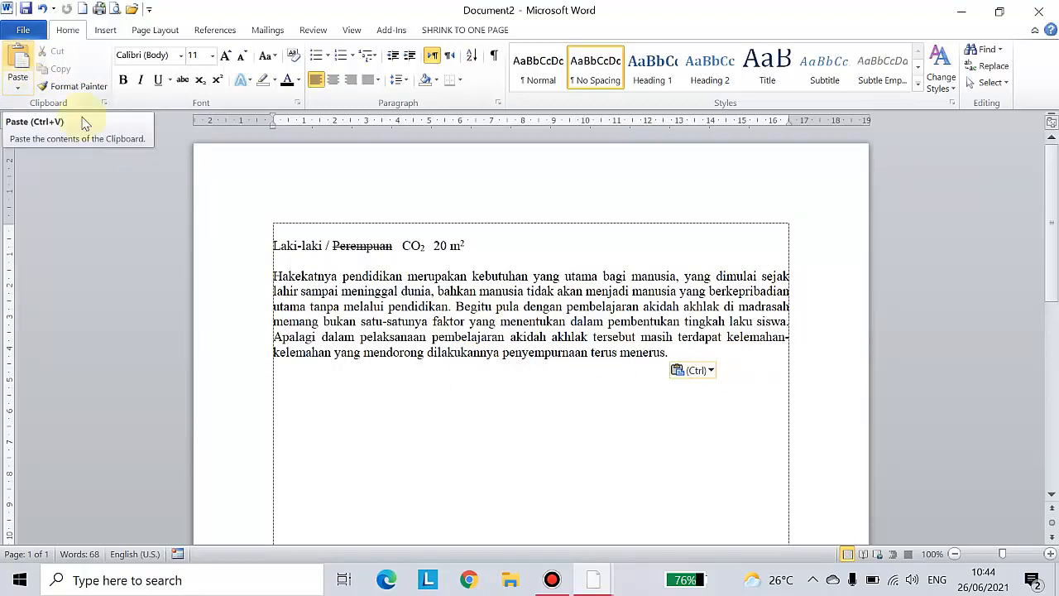
click(666, 352)
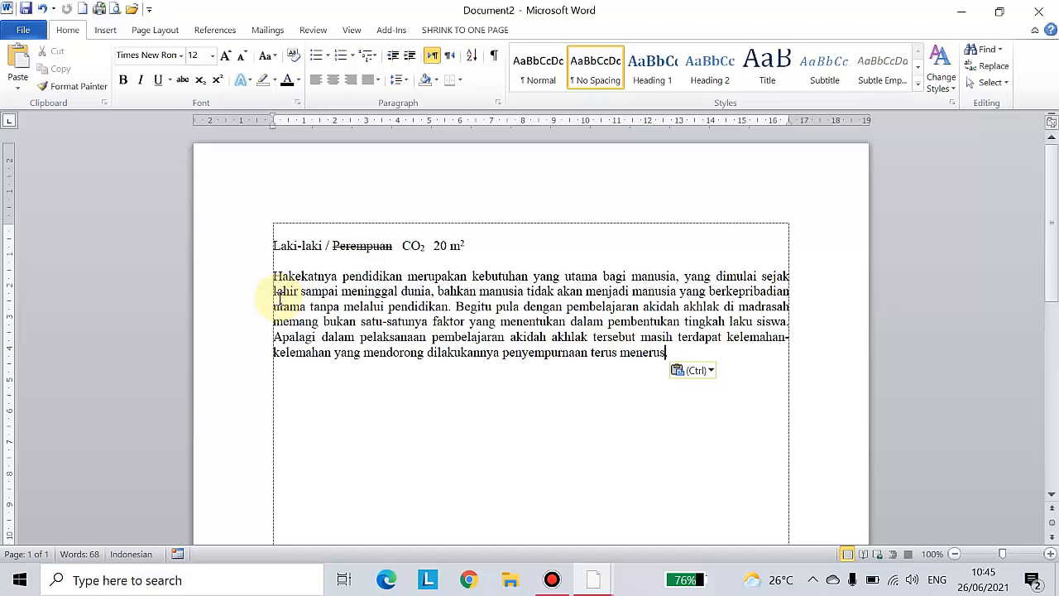
Set the line spacing of the moved paragraph to 1,5.
drag(271, 279, 674, 352)
click(408, 322)
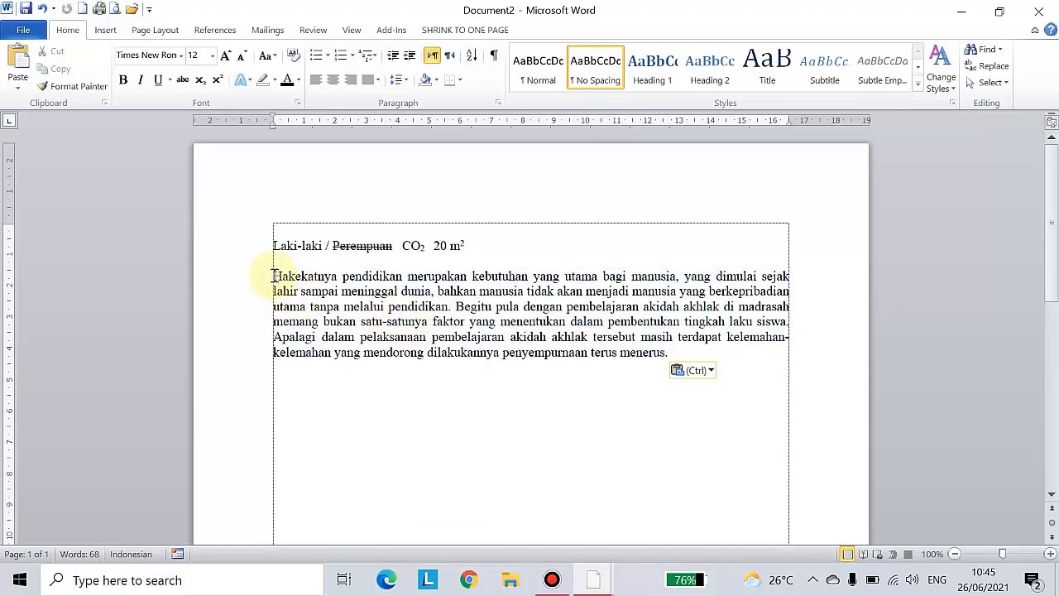
drag(273, 276, 670, 353)
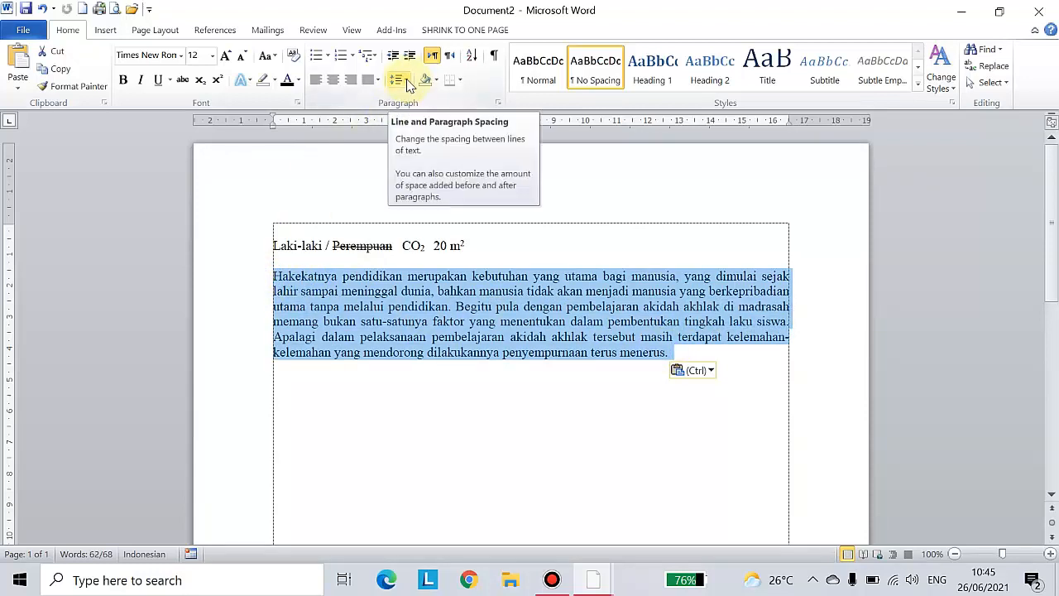
click(399, 79)
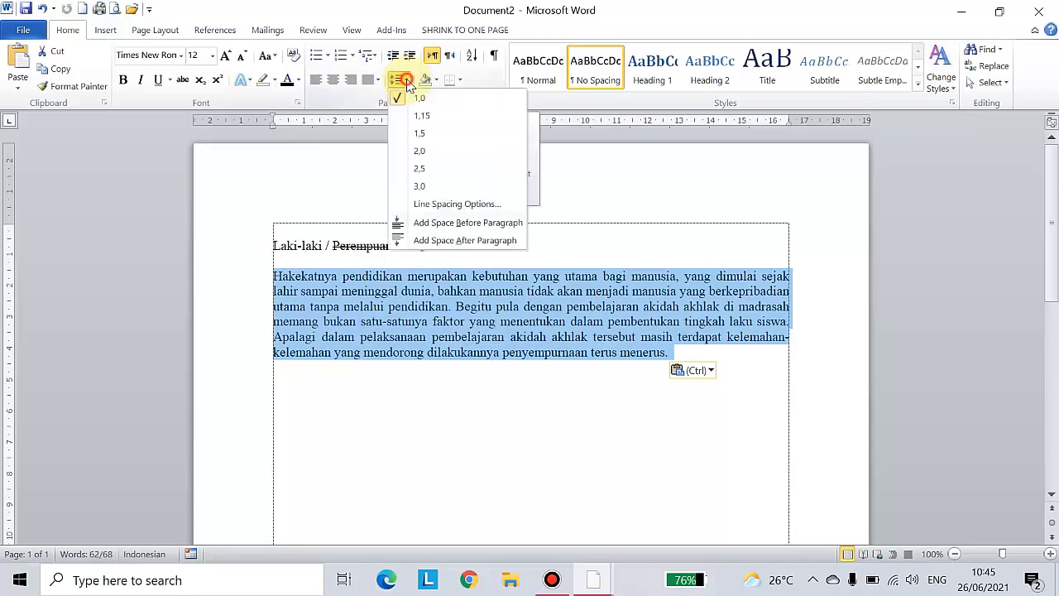
click(423, 134)
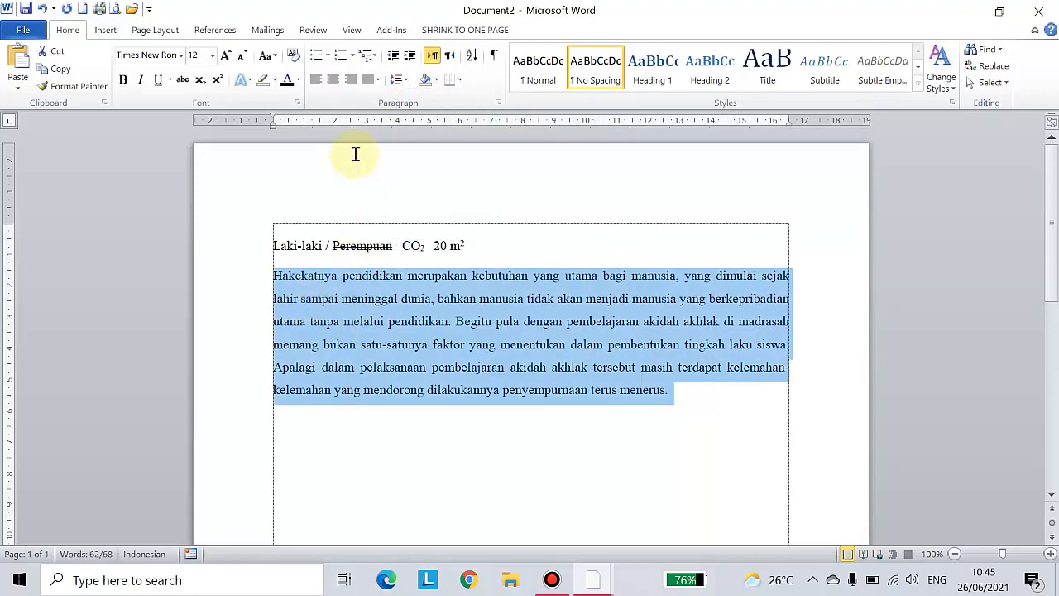
Set the line spacing of the selected "Hakekatnya pendidikan" paragraph to 2,0.
click(407, 85)
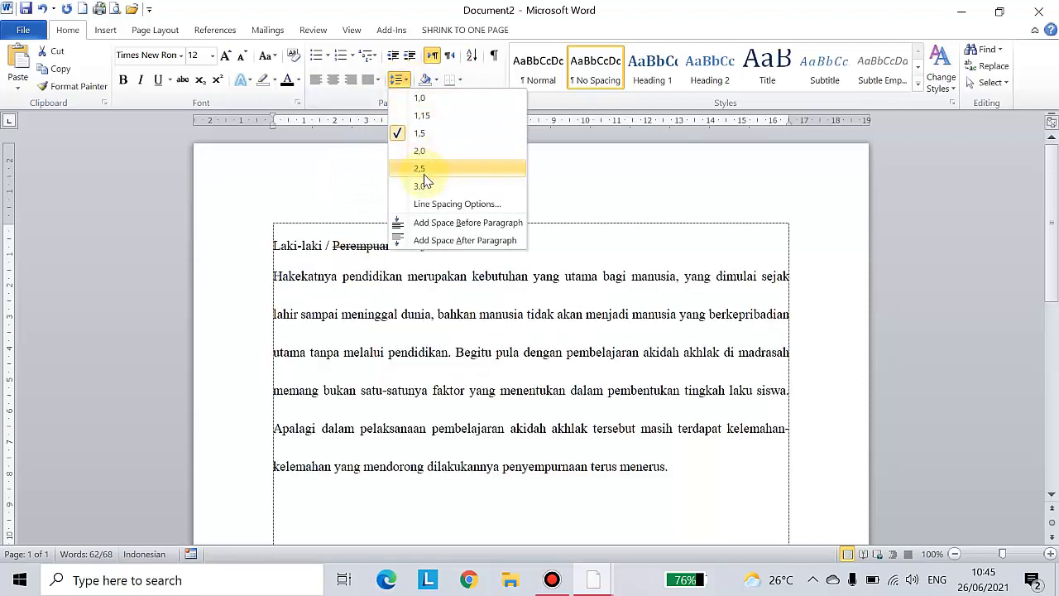
click(422, 154)
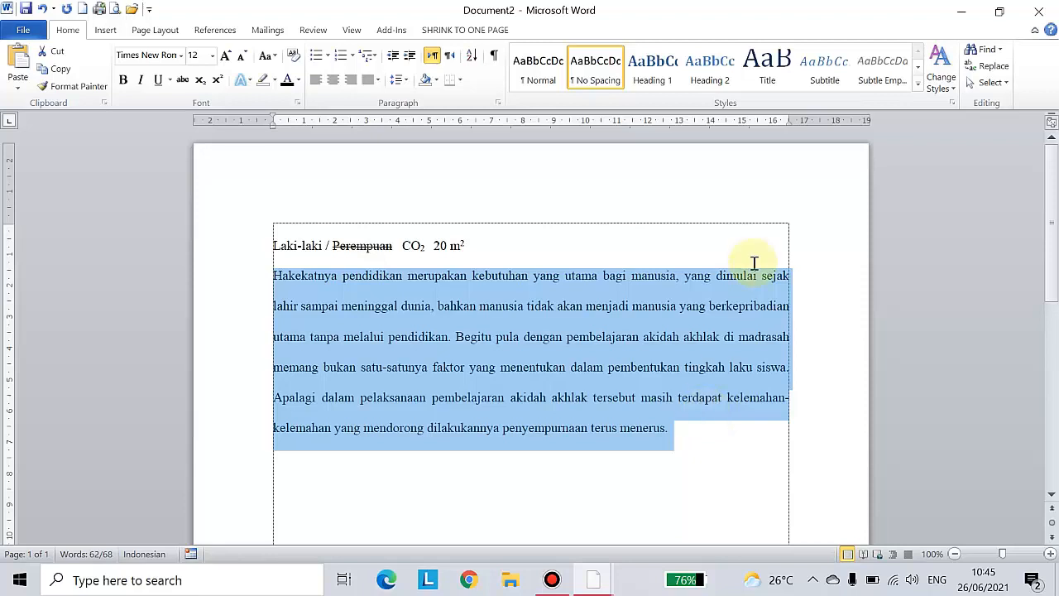
click(406, 81)
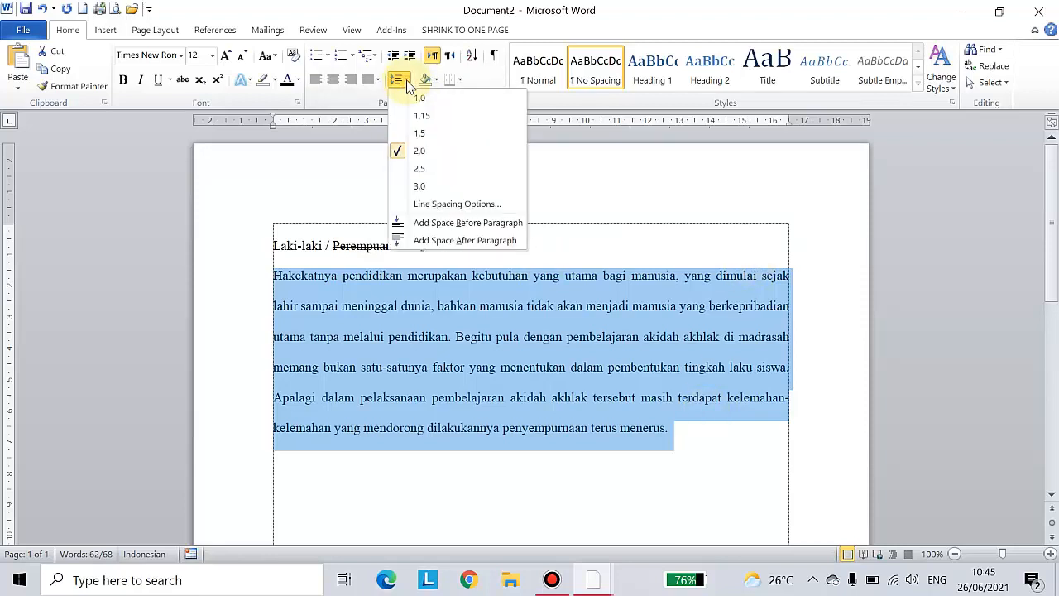
click(435, 151)
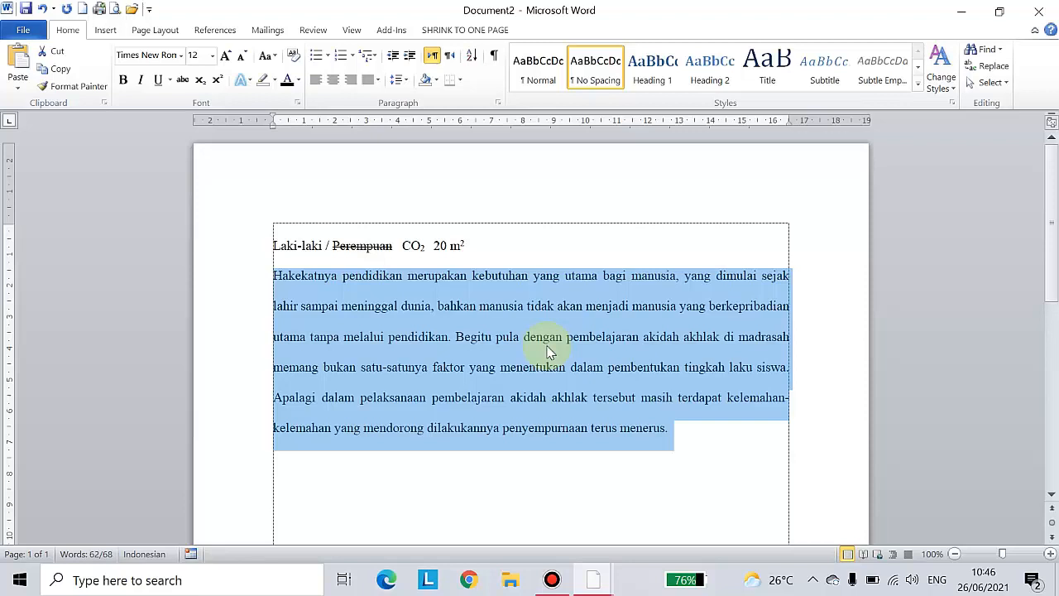
Set the line spacing of the "Hakekatnya pendidikan" paragraph to 1,0 and deselect the text.
click(397, 80)
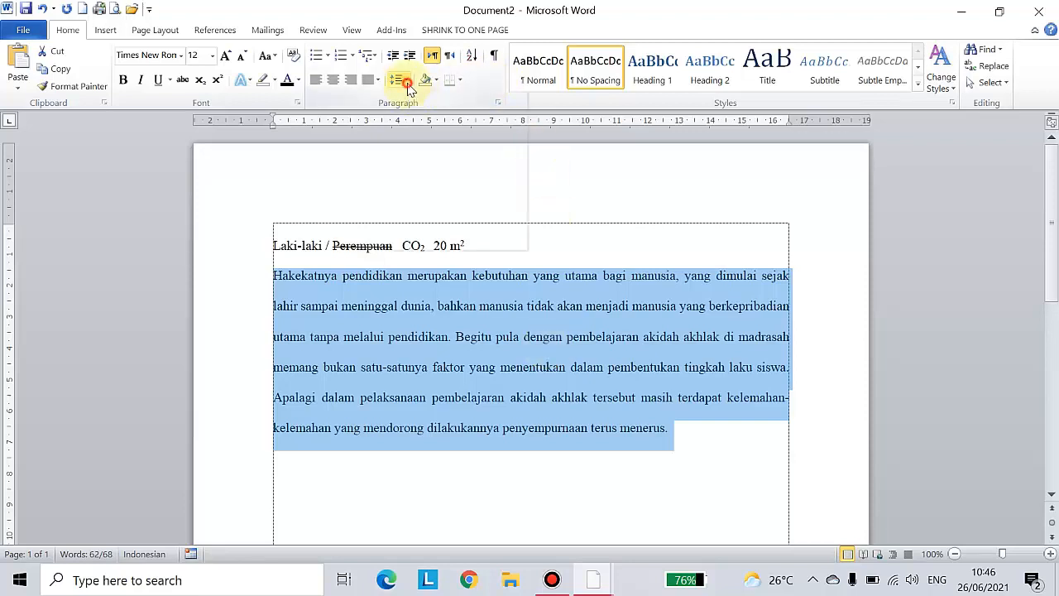
click(418, 99)
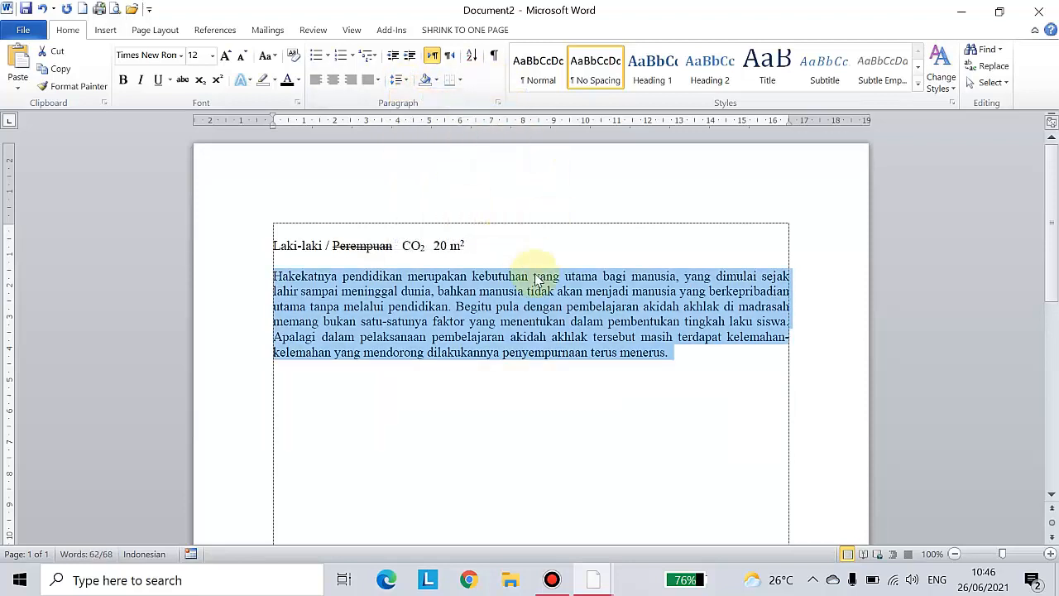
click(686, 358)
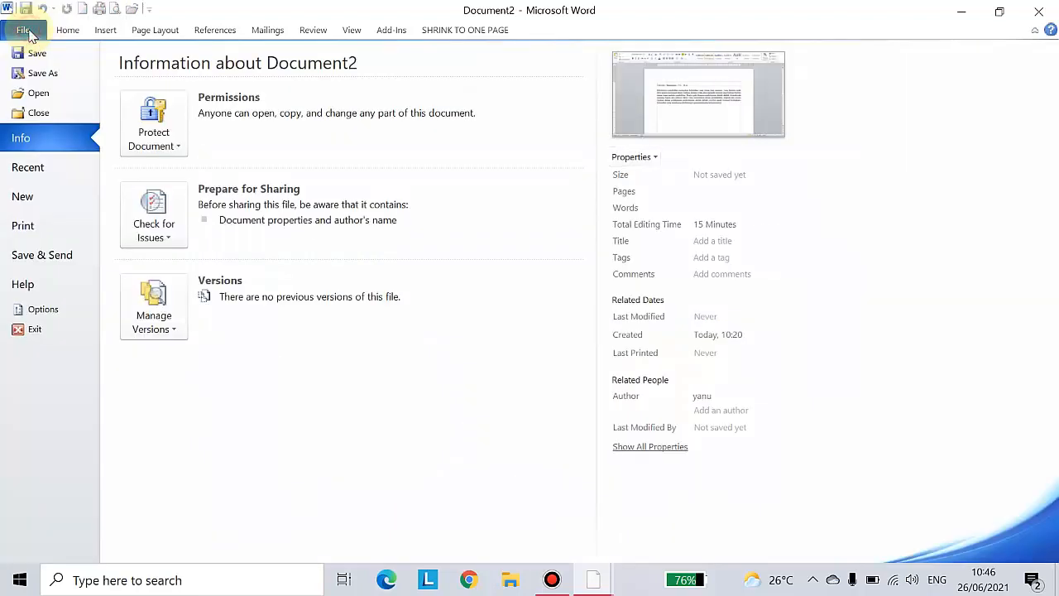
Save the document as a Word Document named "LATIHAN 1" in the Documents folder.
click(29, 33)
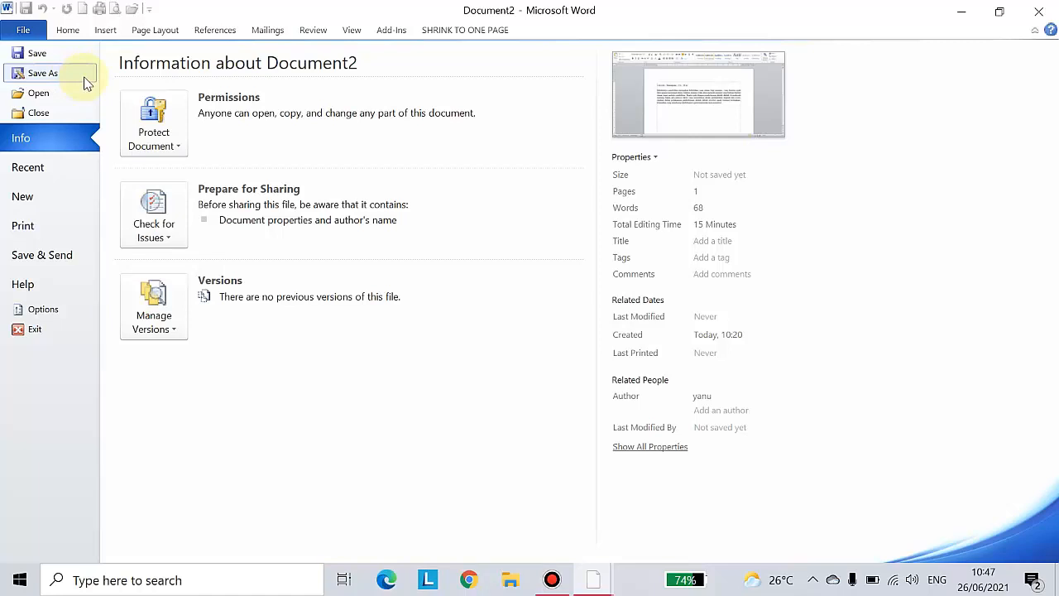
click(33, 55)
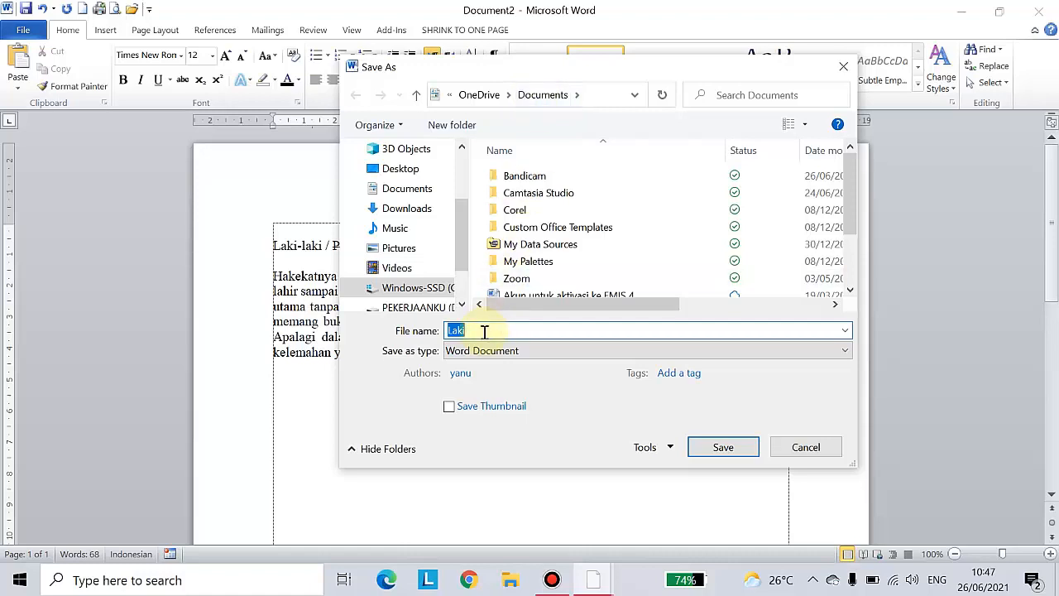
key(BackSpace)
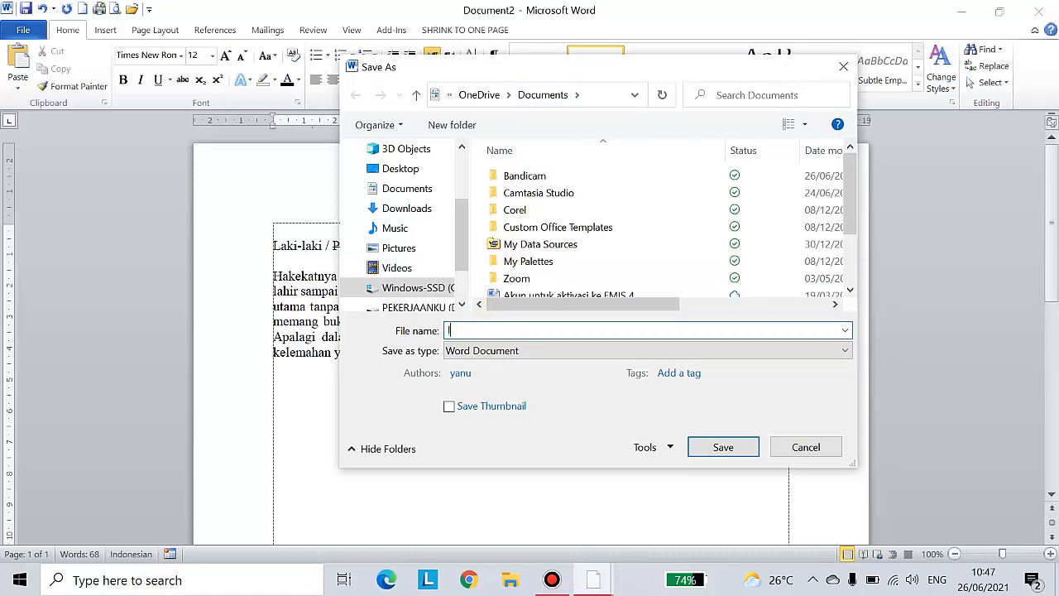
text(LATIHAN 1)
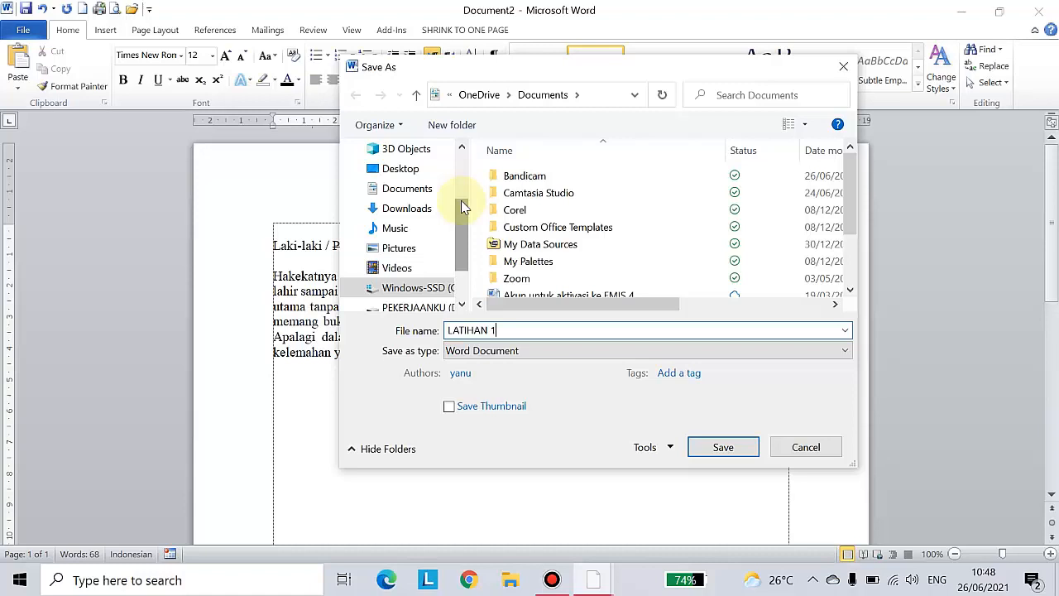
click(723, 447)
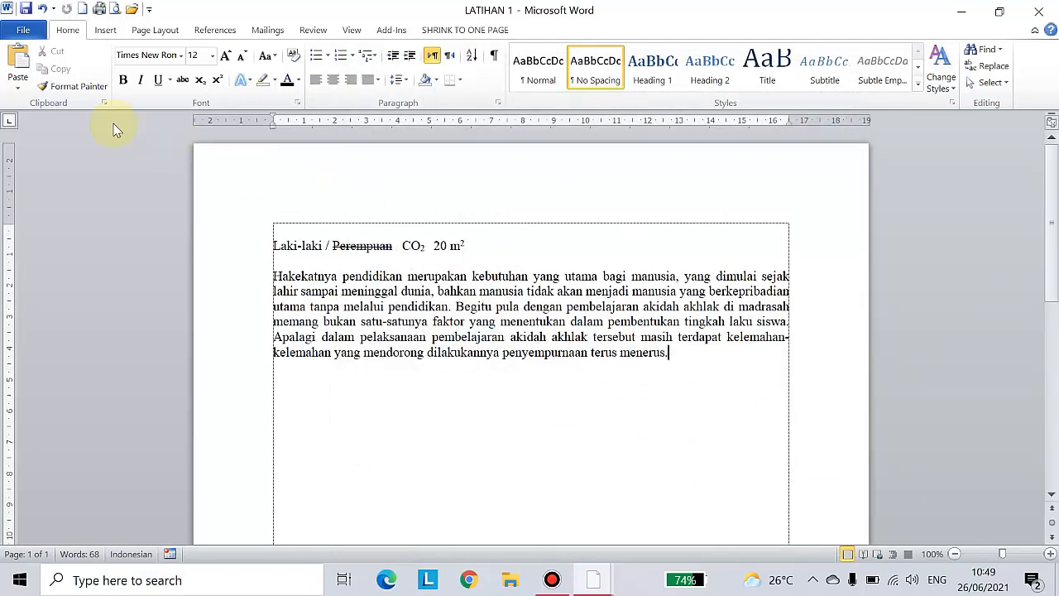
Exit the word processor, discarding the changes to Document5.
click(31, 35)
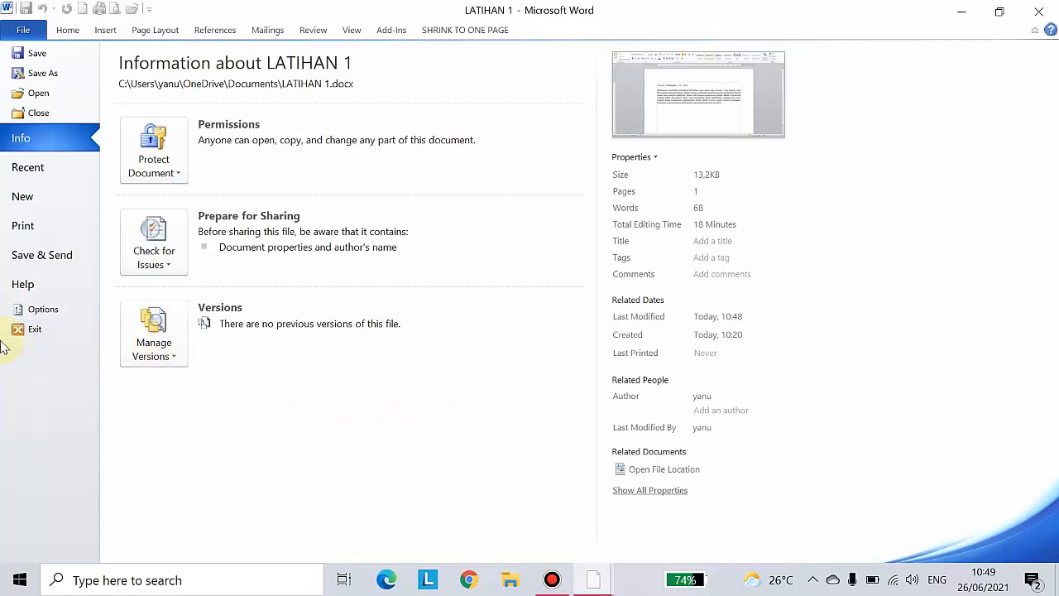
click(37, 335)
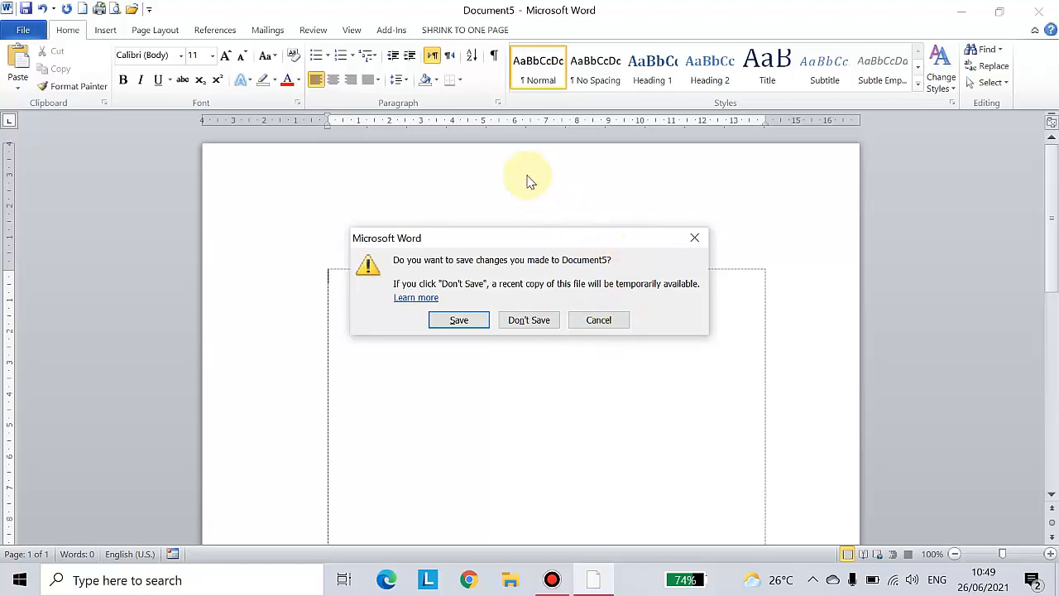
drag(475, 243, 482, 171)
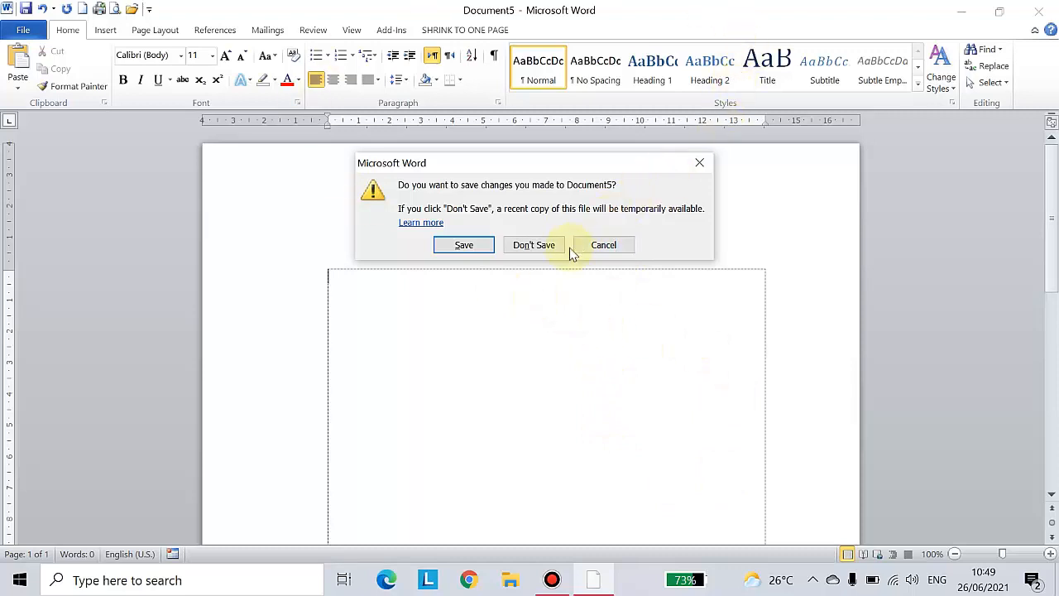
click(534, 252)
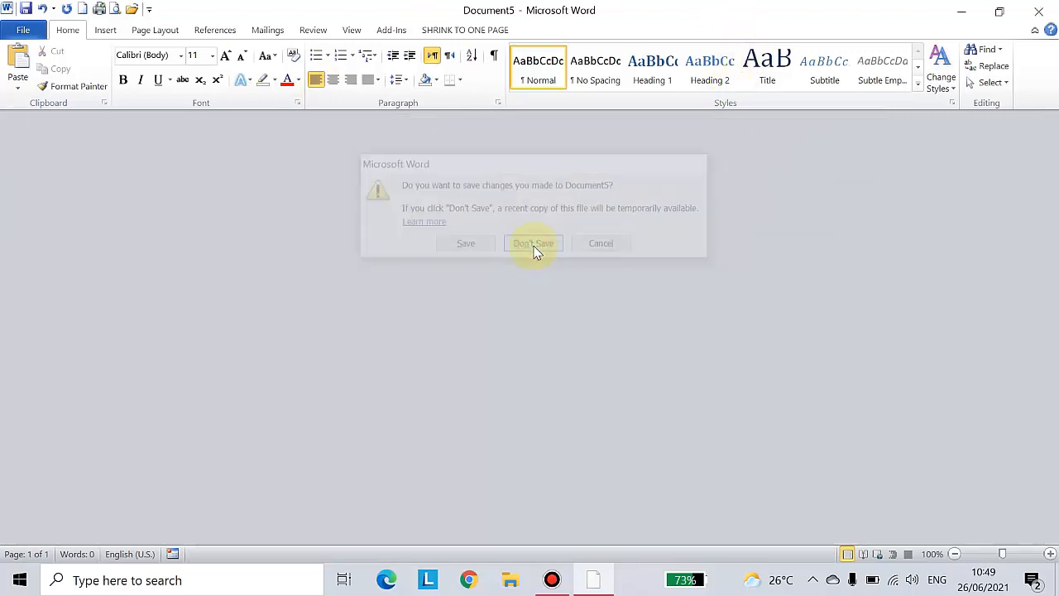